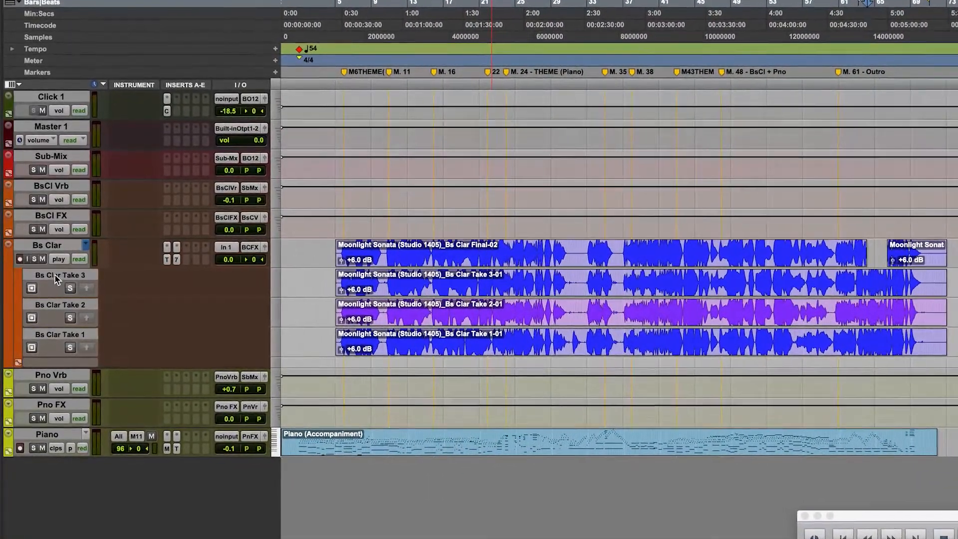
pyautogui.rightClick(72, 278)
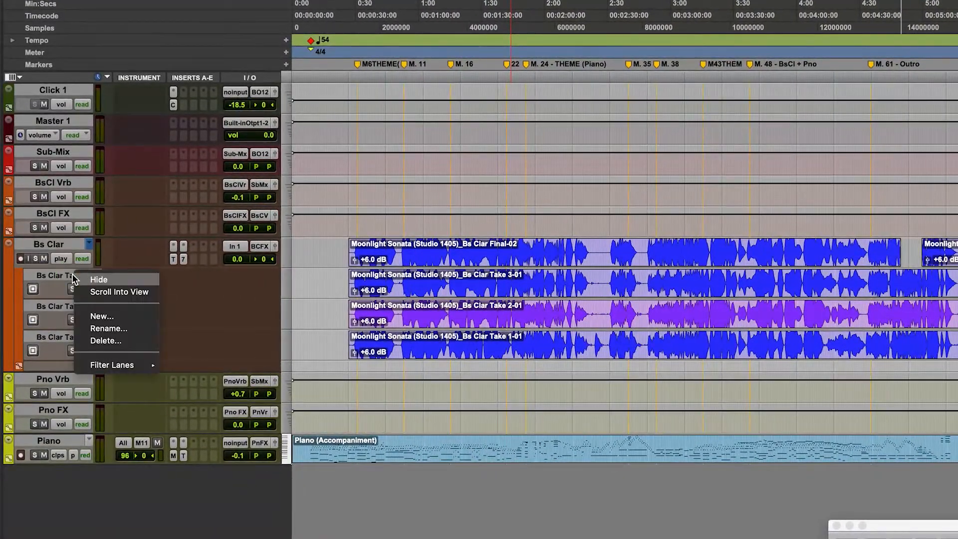
pyautogui.click(109, 328)
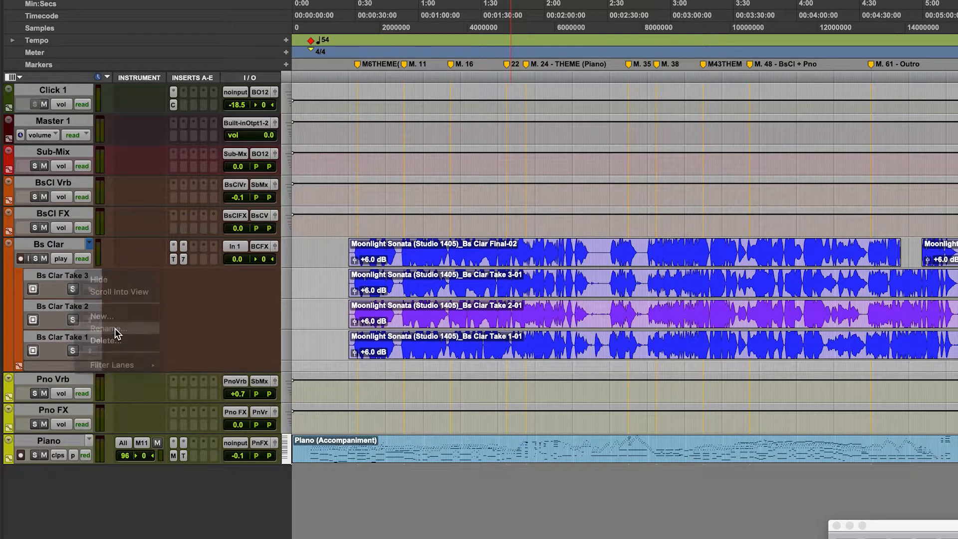
pyautogui.press('Escape')
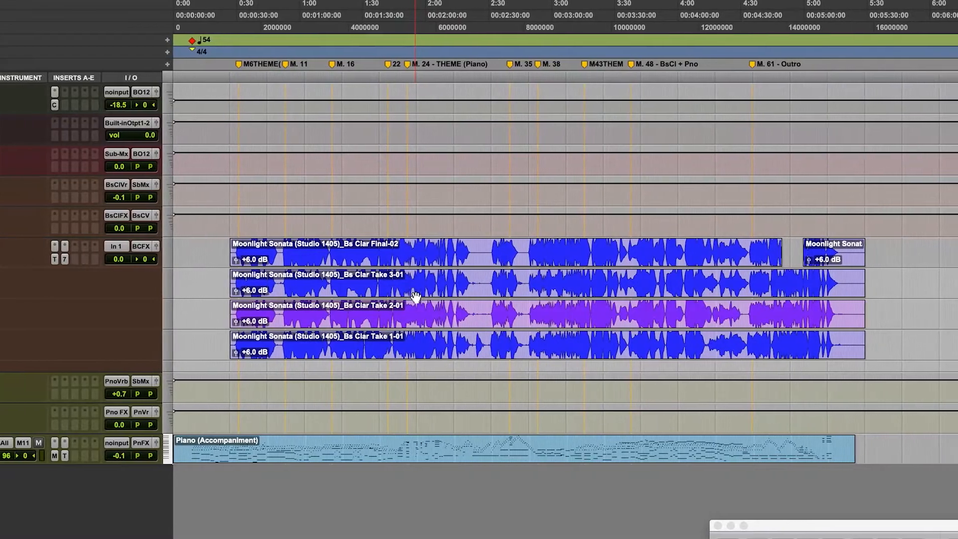
pyautogui.doubleClick(436, 298)
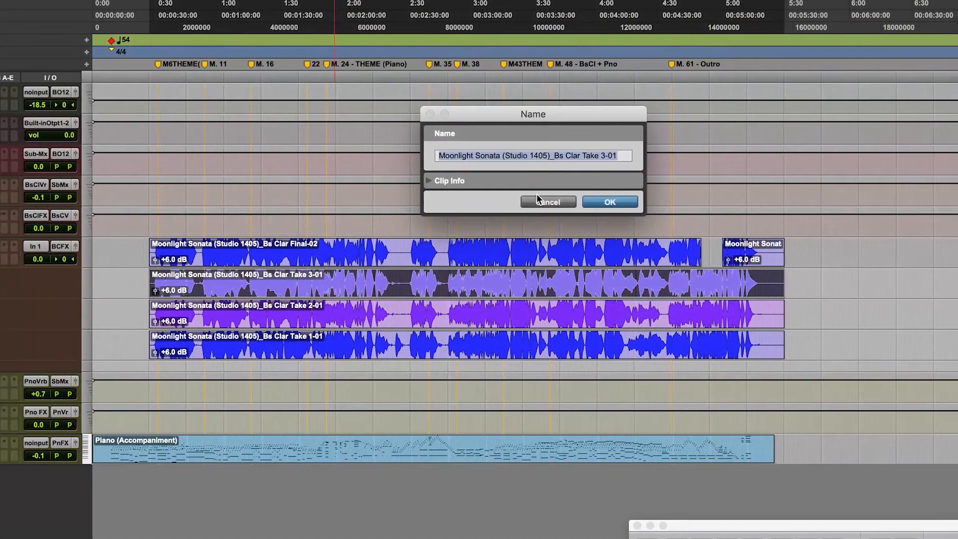
pyautogui.click(559, 202)
# Step: Select matching short passages just after the start of the Bs Clar gap in Take 3, Take 2 and Take 1
pyautogui.click(645, 246)
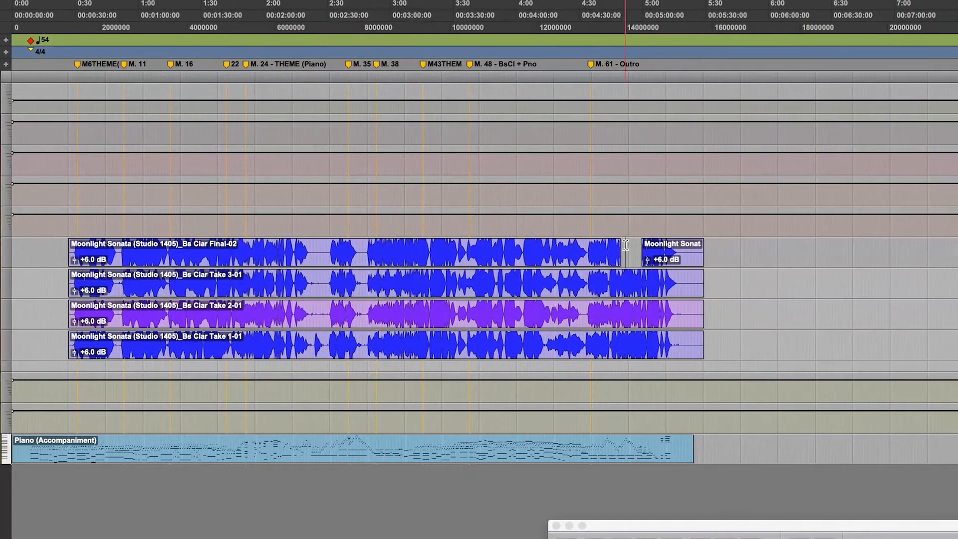
pyautogui.press('t')
pyautogui.press('t')
pyautogui.press('t')
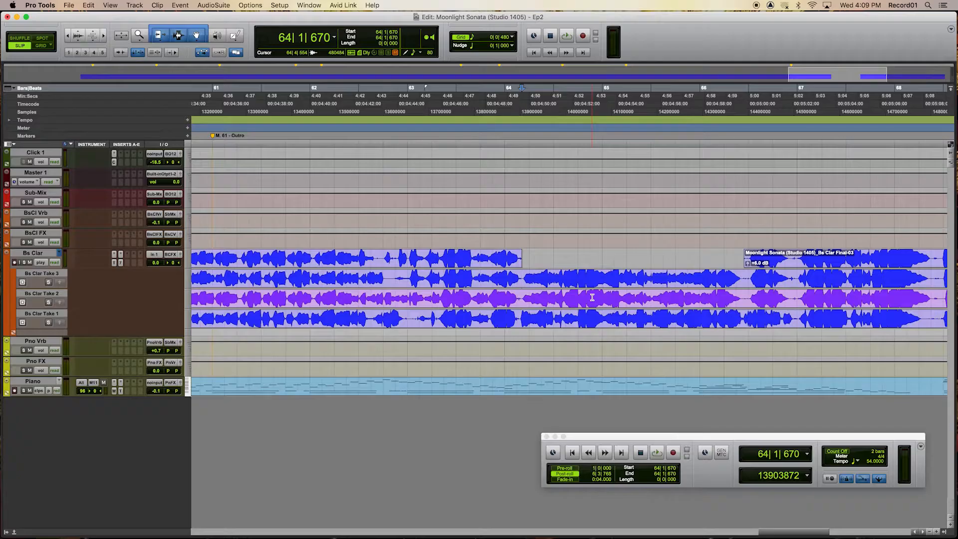
pyautogui.hscroll(10, 513, 280)
pyautogui.moveTo(462, 278); pyautogui.dragTo(519, 278)
pyautogui.moveTo(466, 295); pyautogui.dragTo(528, 295)
pyautogui.moveTo(470, 316); pyautogui.dragTo(539, 319)
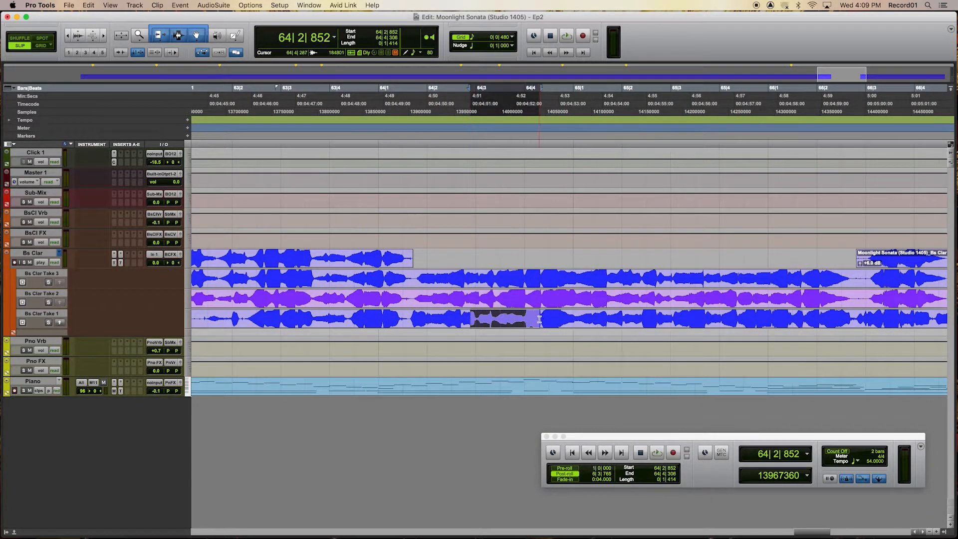
# Step: Place the cursor at the gap's start, solo Bs Clar, BsCl FX, BsCl Vrb and Sub-Mix, and turn off the metronome
pyautogui.click(413, 277)
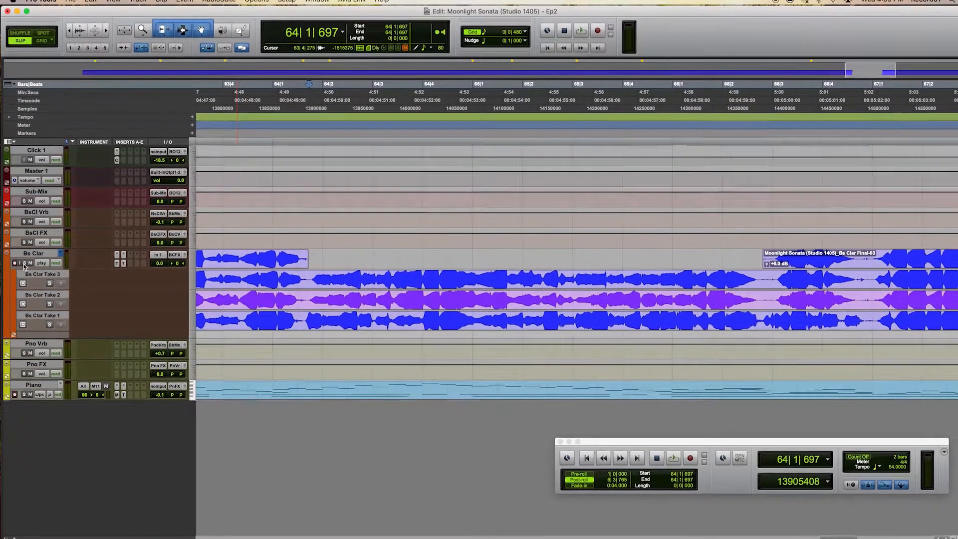
pyautogui.click(24, 262)
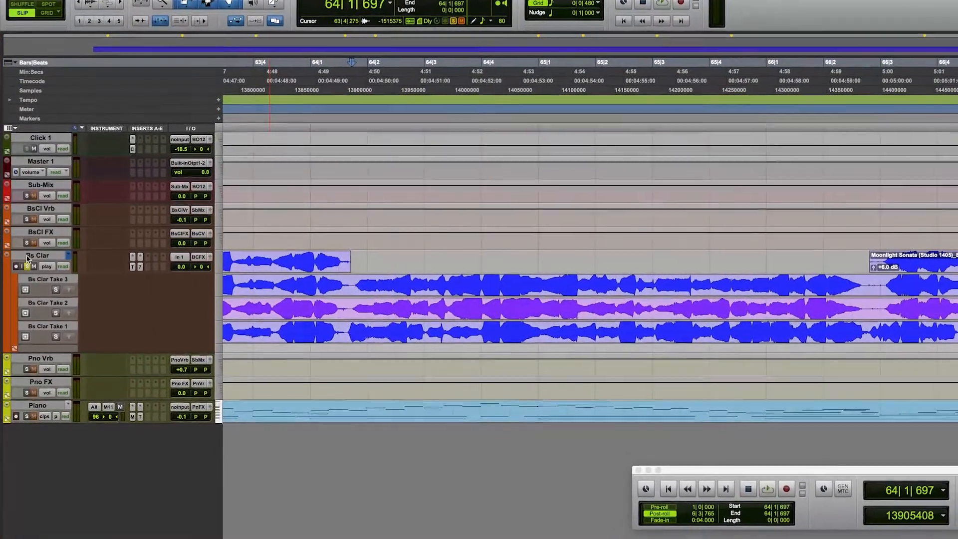
pyautogui.click(26, 244)
pyautogui.click(27, 219)
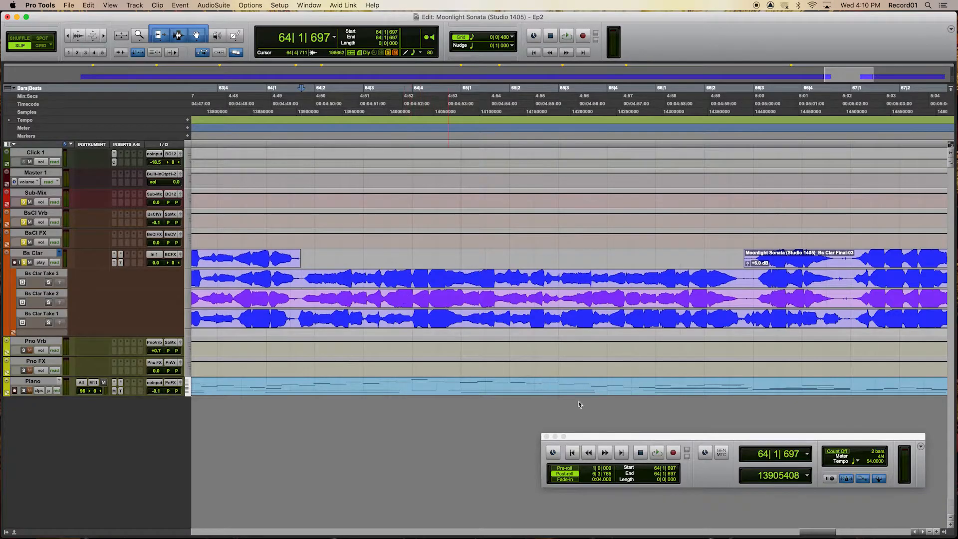
pyautogui.click(847, 478)
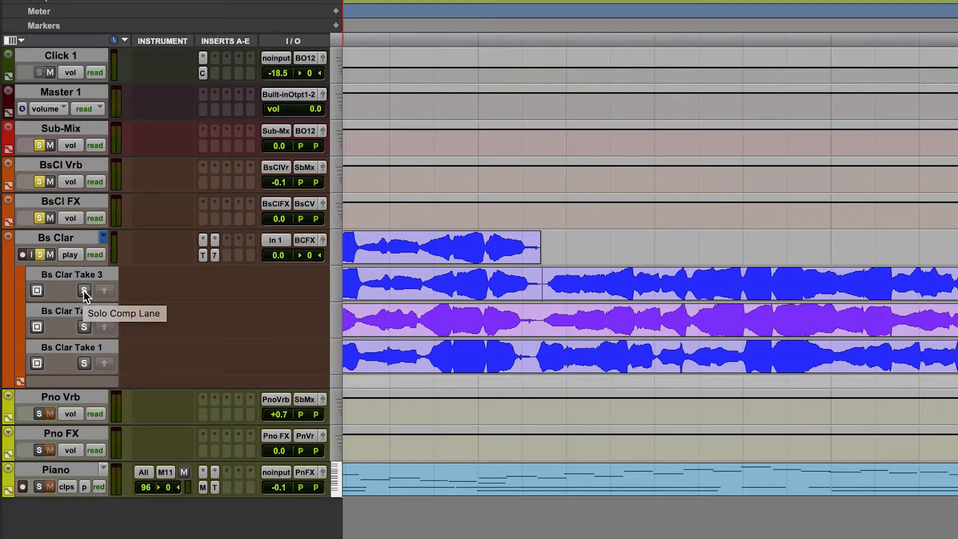
# Step: Solo the Take 3 lane and the Take 2 lane in turn, auditioning each from the start of the gap
pyautogui.click(84, 292)
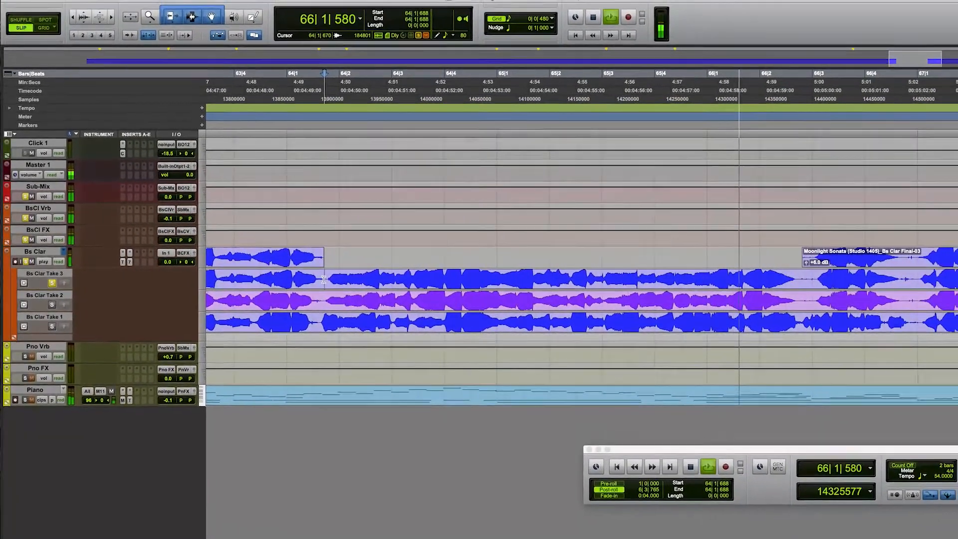
pyautogui.press('space')
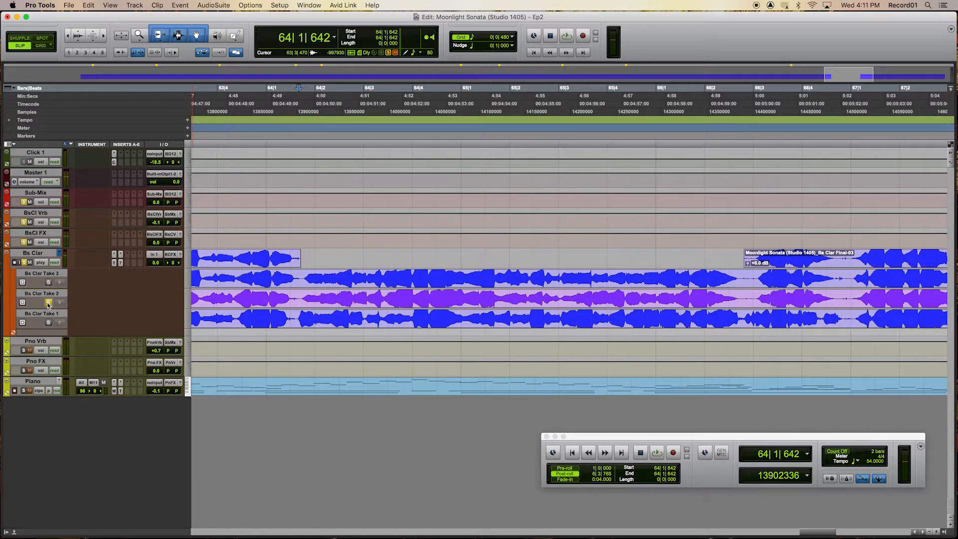
pyautogui.press('space')
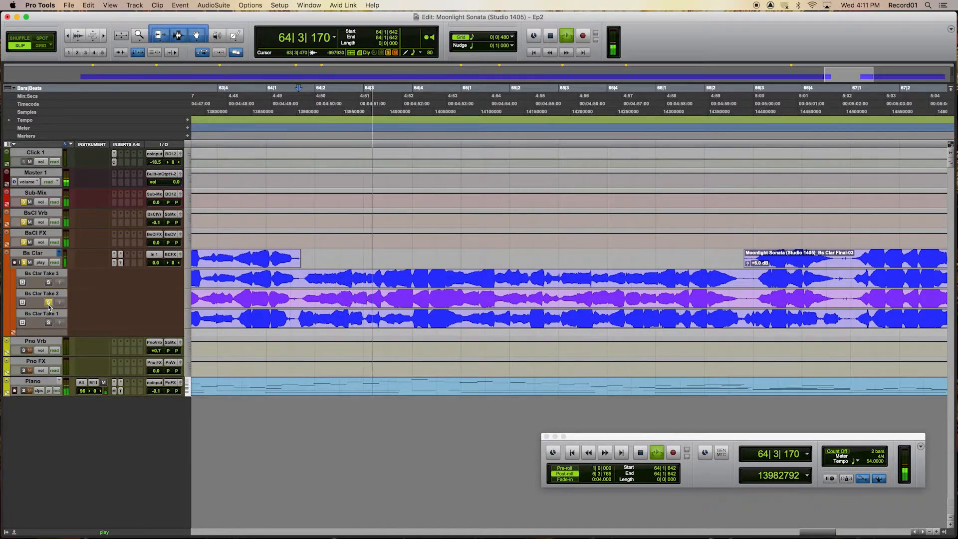
pyautogui.press('space')
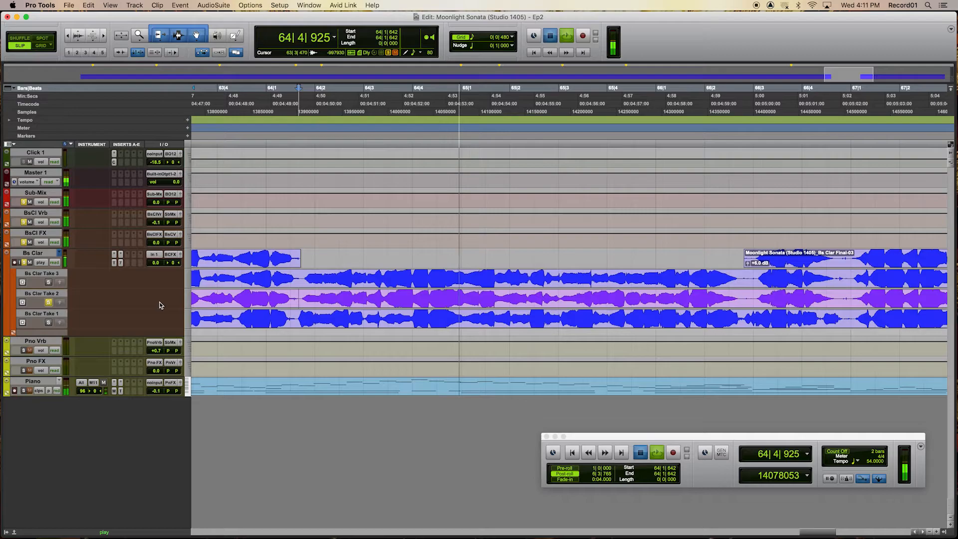
# Step: Replay Take 2 from the start of the gap and again from 64|3|418
pyautogui.click(325, 296)
pyautogui.moveTo(331, 295); pyautogui.dragTo(398, 299)
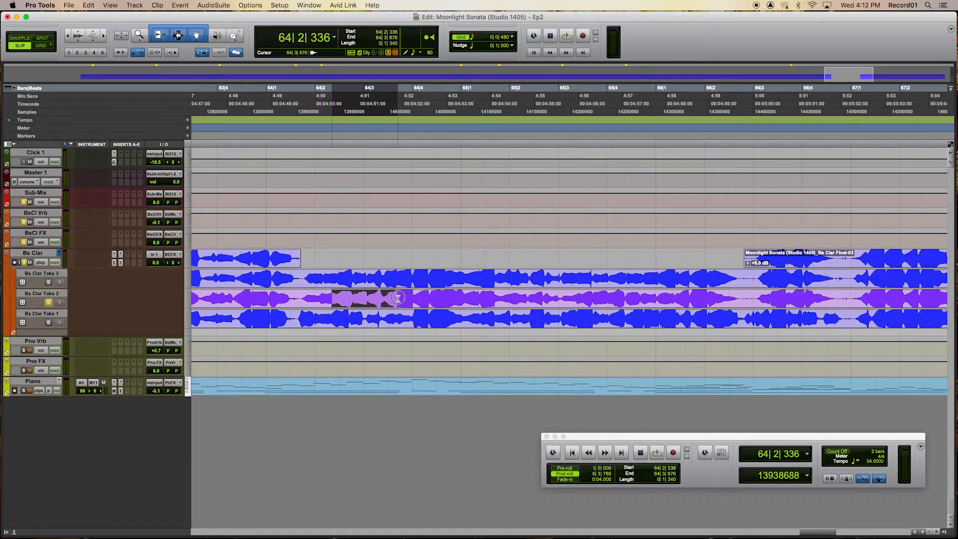
pyautogui.click(299, 296)
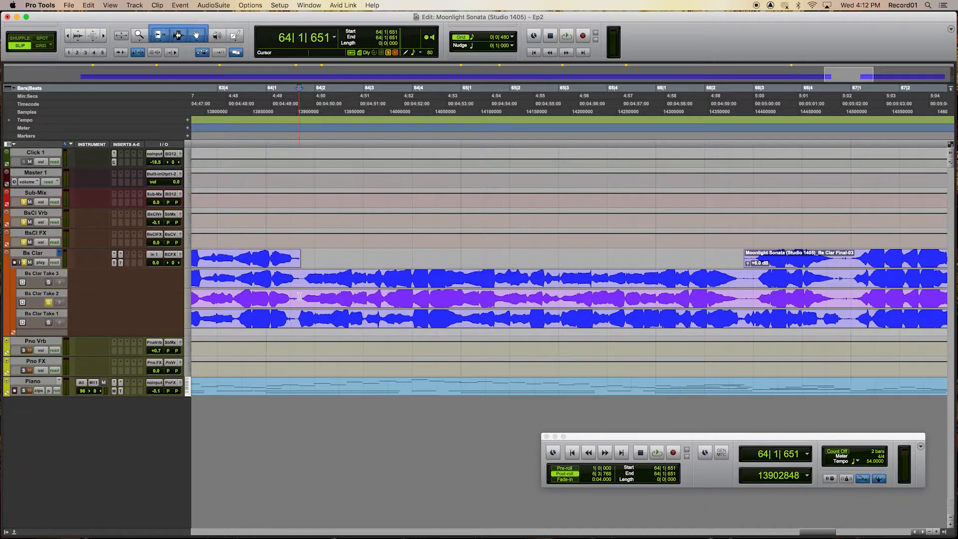
pyautogui.press('space')
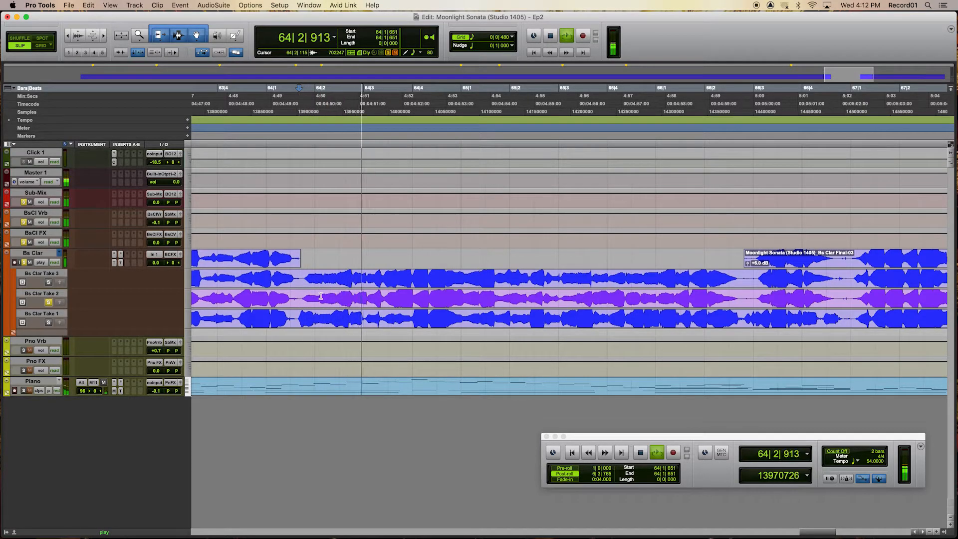
pyautogui.press('space')
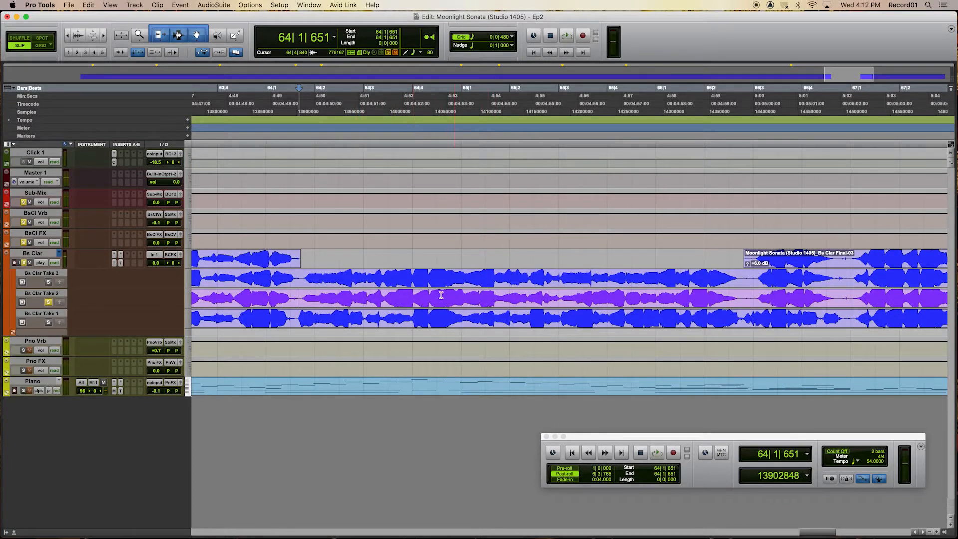
pyautogui.click(385, 296)
pyautogui.press('space')
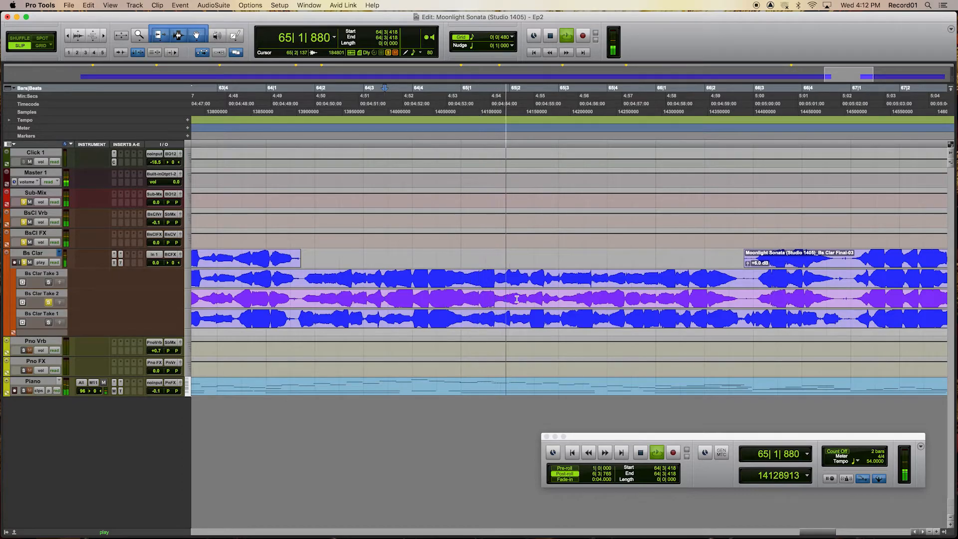
pyautogui.press('space')
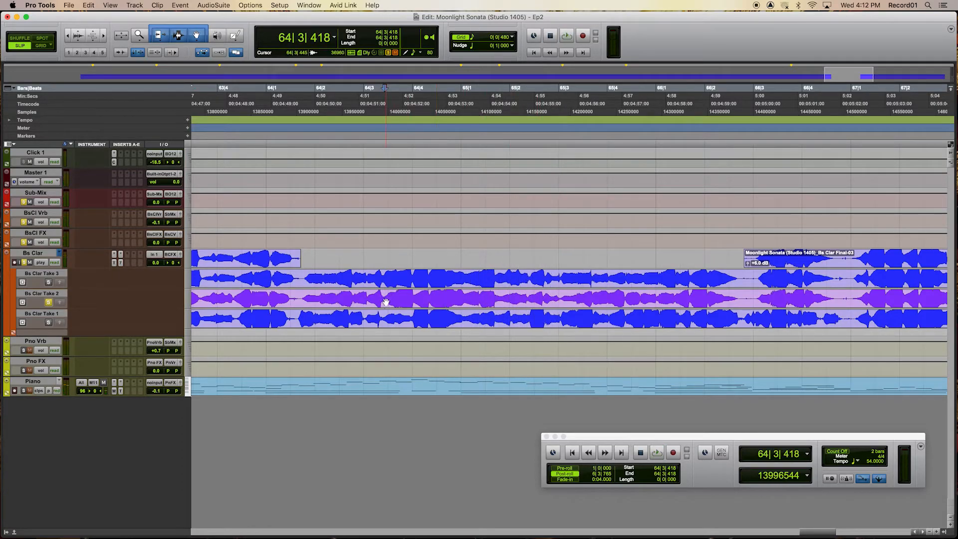
# Step: Copy the Take 2 passage from 64|3|390 to 65|3|098 to the Bs Clar main playlist, with the waveform display height reduced
pyautogui.moveTo(380, 297); pyautogui.dragTo(563, 300)
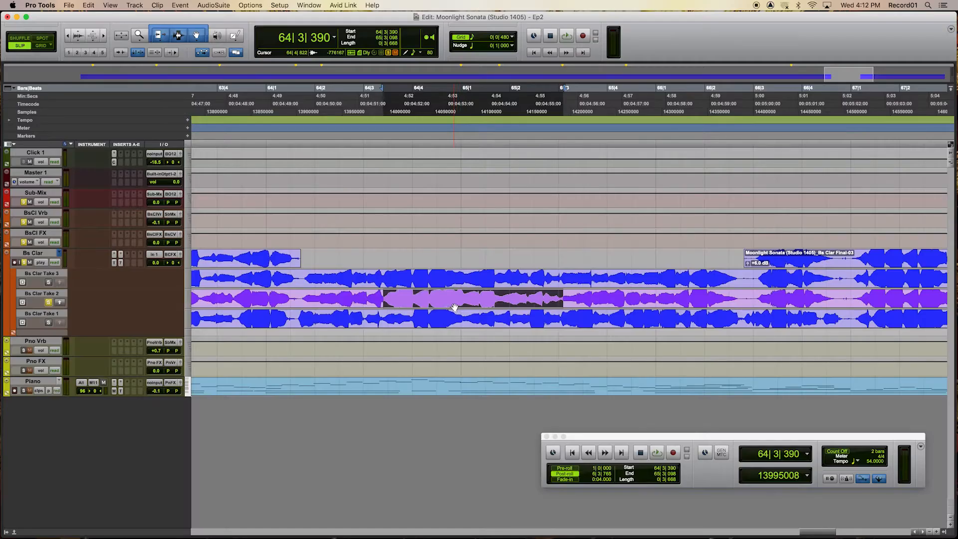
pyautogui.press('super+alt+bracketleft')
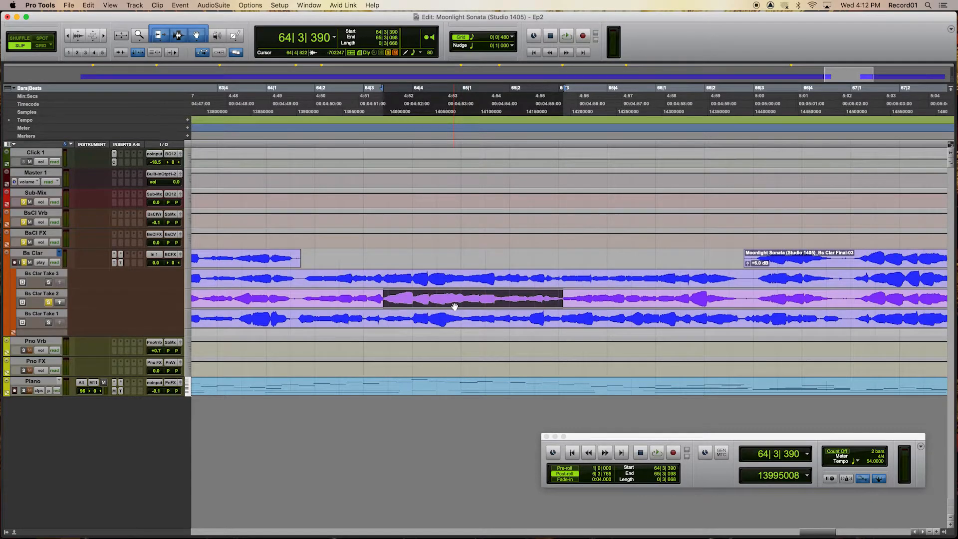
pyautogui.press('super+alt+bracketleft')
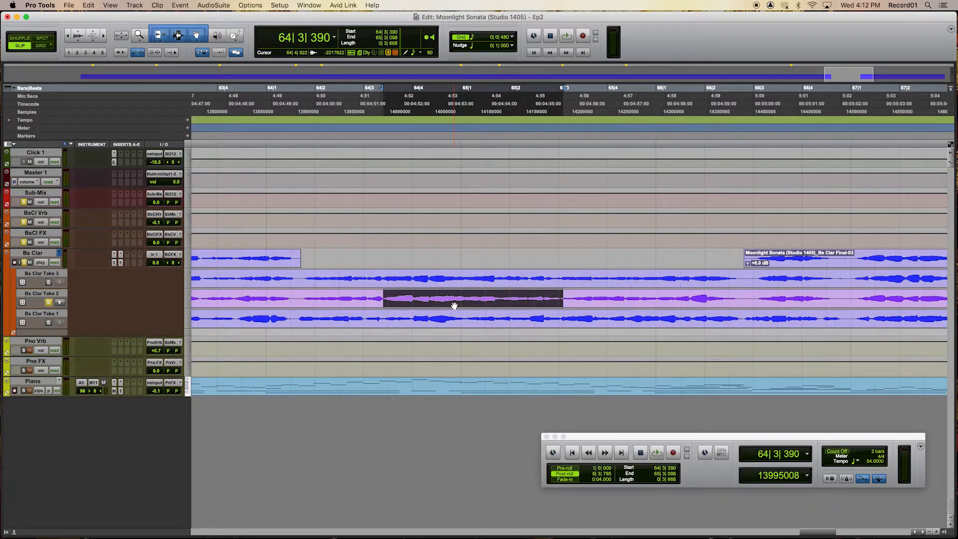
pyautogui.press('super+alt+bracketright')
pyautogui.press('super+alt+bracketright')
pyautogui.press('super+alt+bracketright')
pyautogui.press('super+alt+bracketleft')
pyautogui.press('super+alt+bracketleft')
pyautogui.click(60, 303)
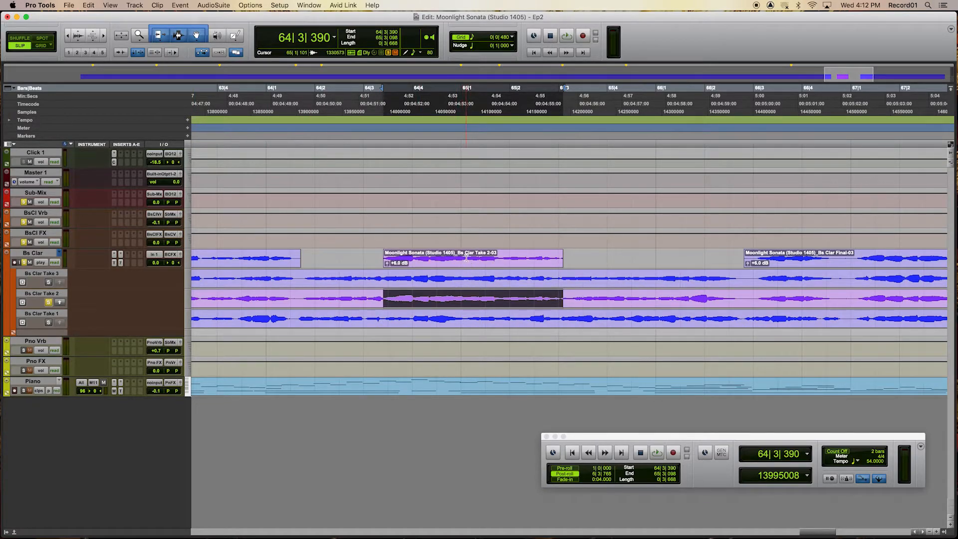
# Step: Select the Take 3 passage spanning the gap before the copied Take 2 clip and turn off loop playback
pyautogui.hscroll(-3, 434, 318)
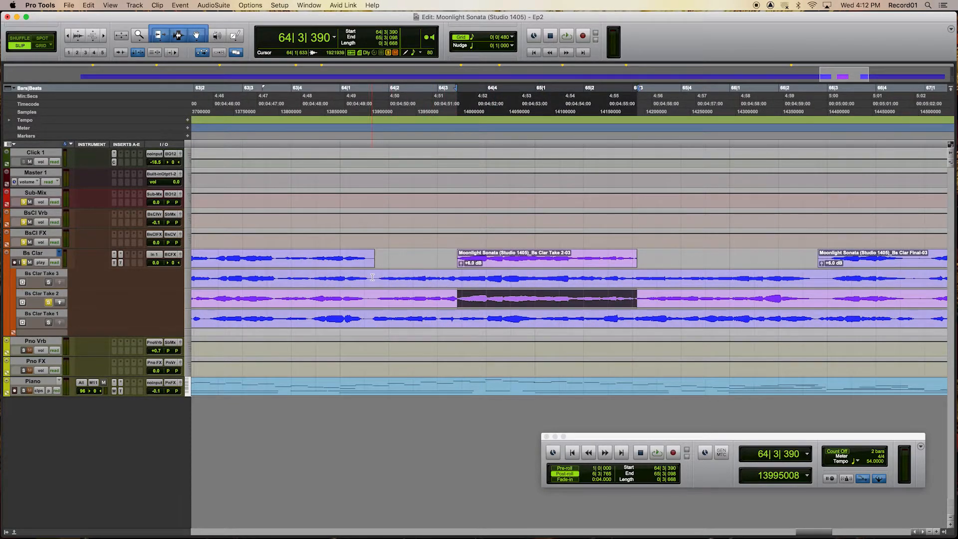
pyautogui.moveTo(374, 277); pyautogui.dragTo(459, 286)
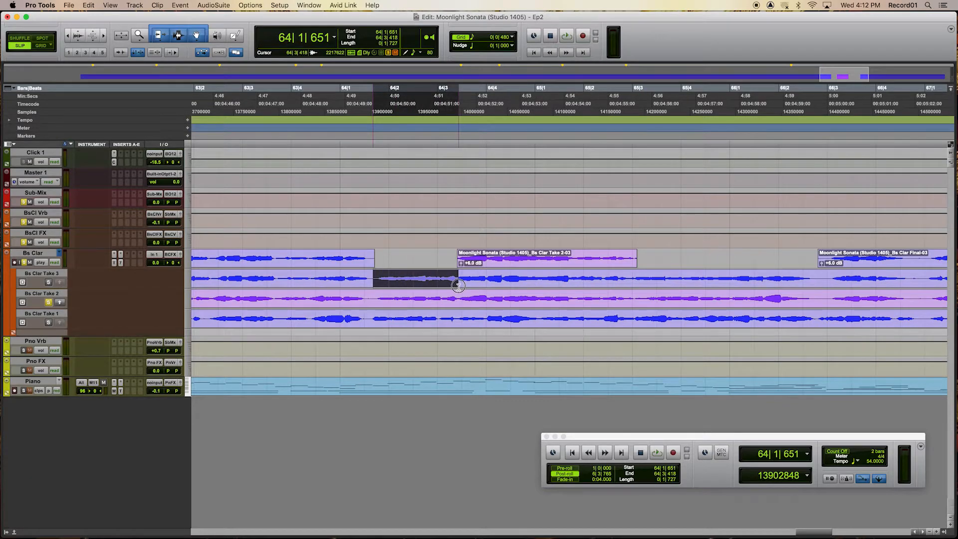
pyautogui.rightClick(569, 39)
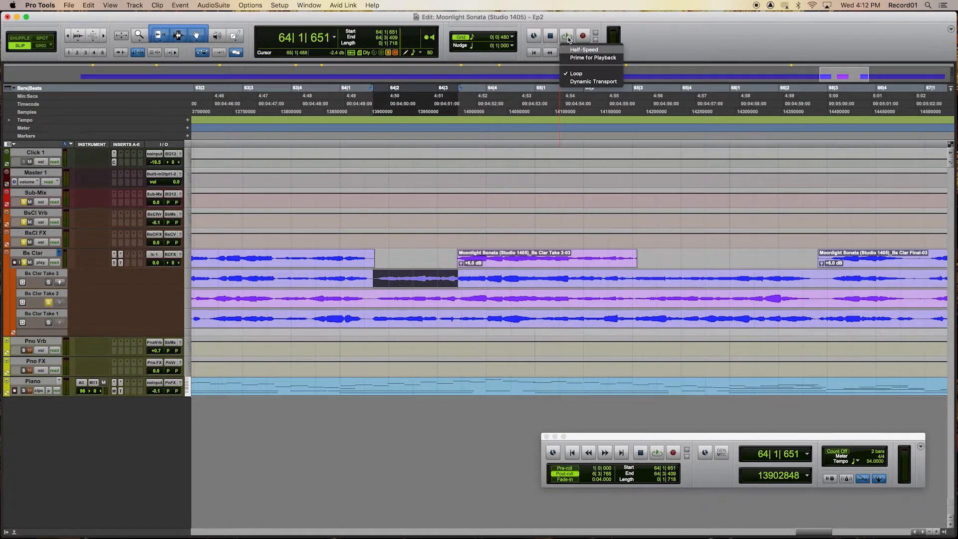
pyautogui.click(577, 73)
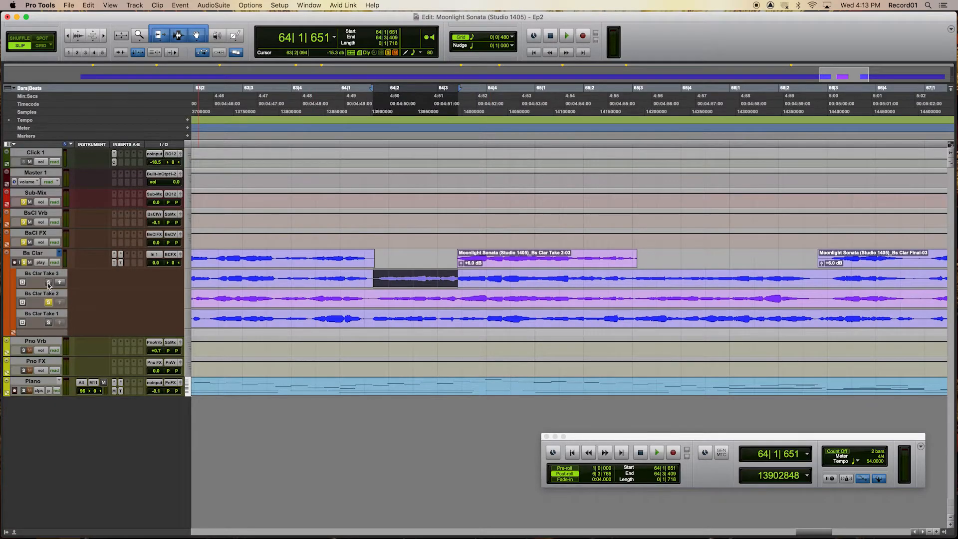
# Step: Solo the Take 3 lane and audition its selected passage
pyautogui.click(49, 283)
pyautogui.press('space')
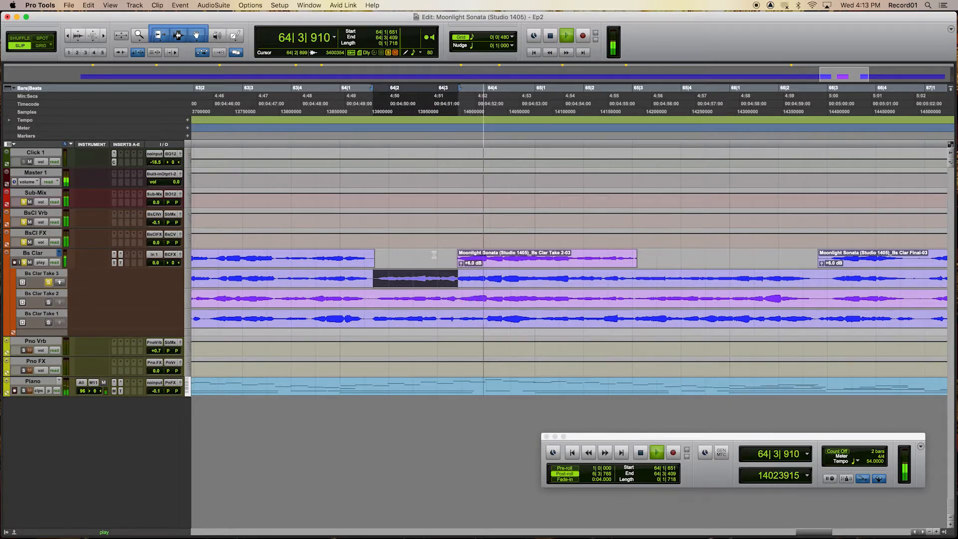
pyautogui.press('space')
# Step: Select the matching Take 1 passage from 64|1|578 to 64|3|436, solo its lane and audition it
pyautogui.moveTo(370, 314); pyautogui.dragTo(459, 319)
pyautogui.click(48, 323)
pyautogui.press('space')
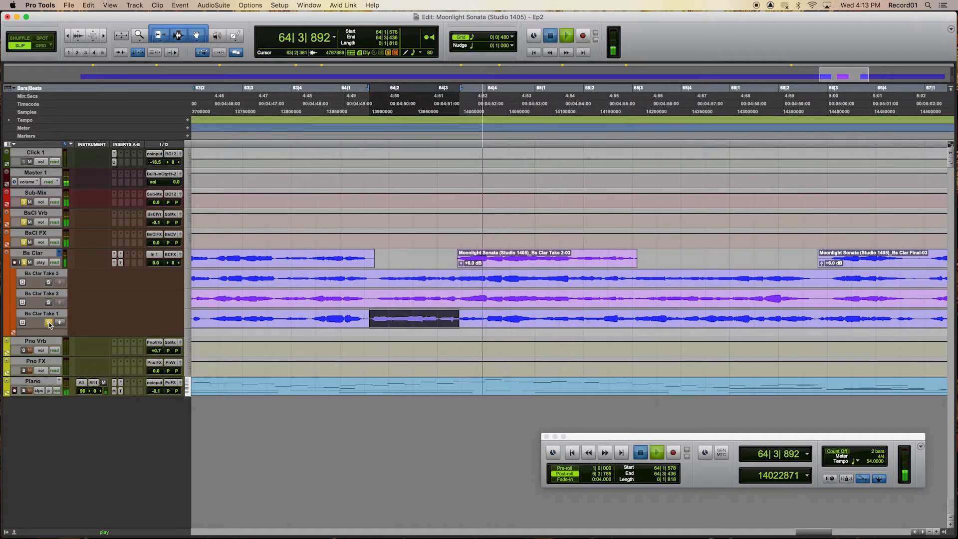
pyautogui.press('space')
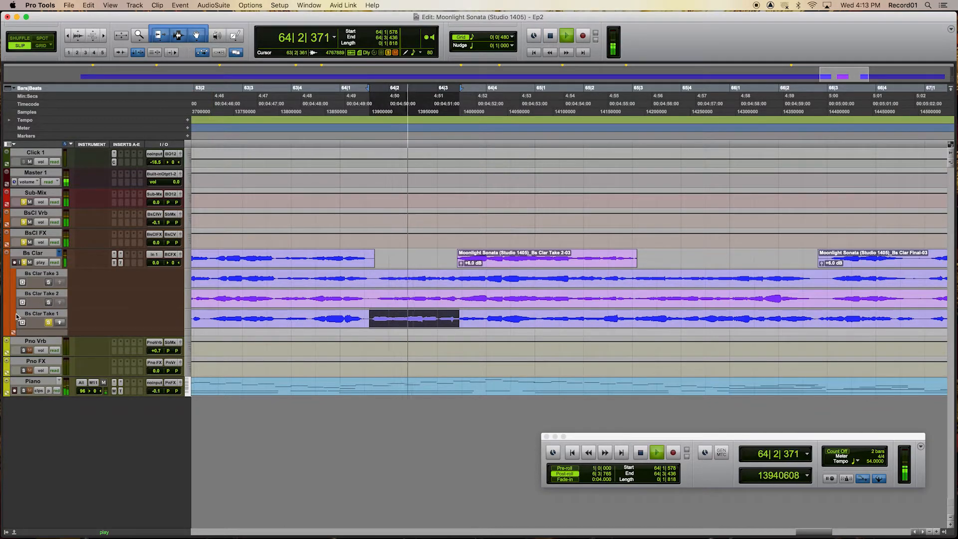
# Step: Solo the Take 3 lane and copy its passage from 64|1|707 to 64|4|020 to the Bs Clar main playlist
pyautogui.click(48, 282)
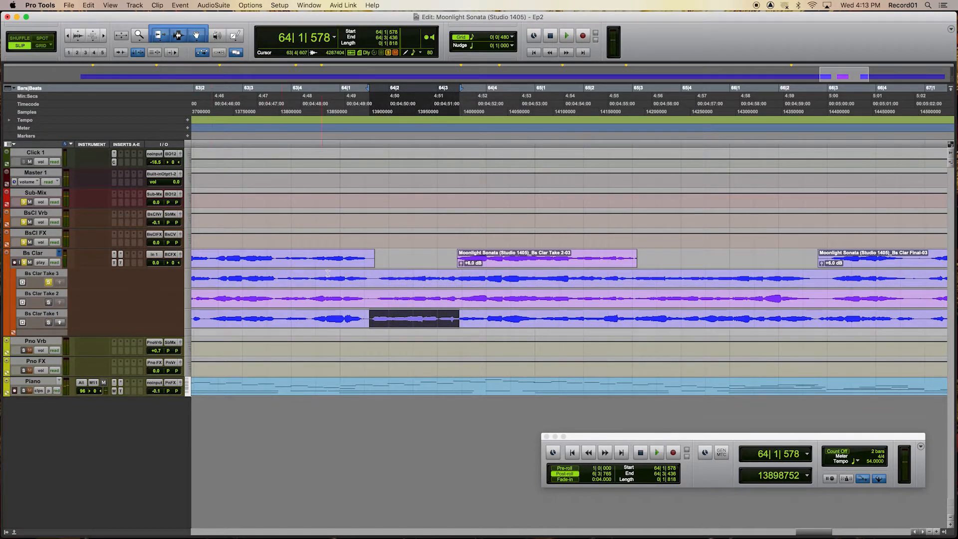
pyautogui.click(374, 277)
pyautogui.press('space')
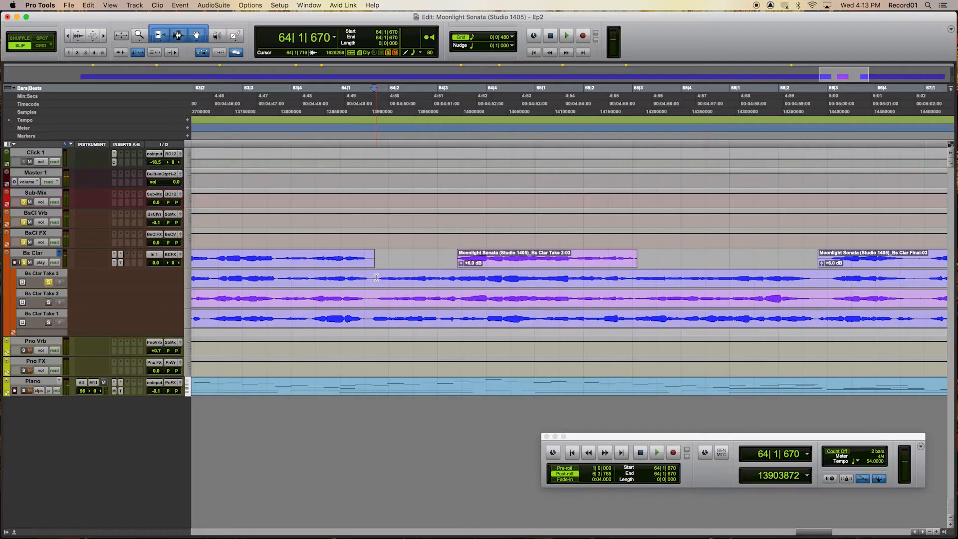
pyautogui.moveTo(376, 278); pyautogui.dragTo(486, 289)
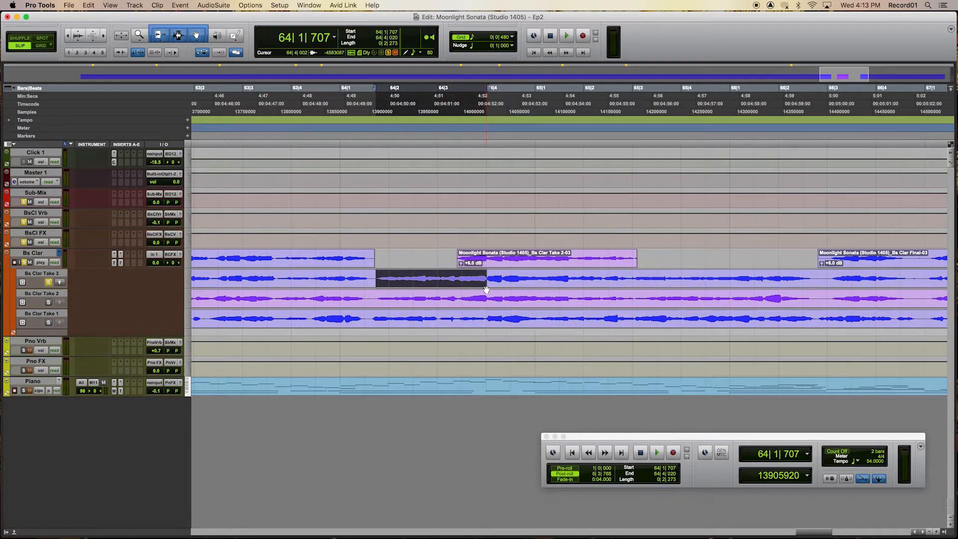
pyautogui.click(60, 283)
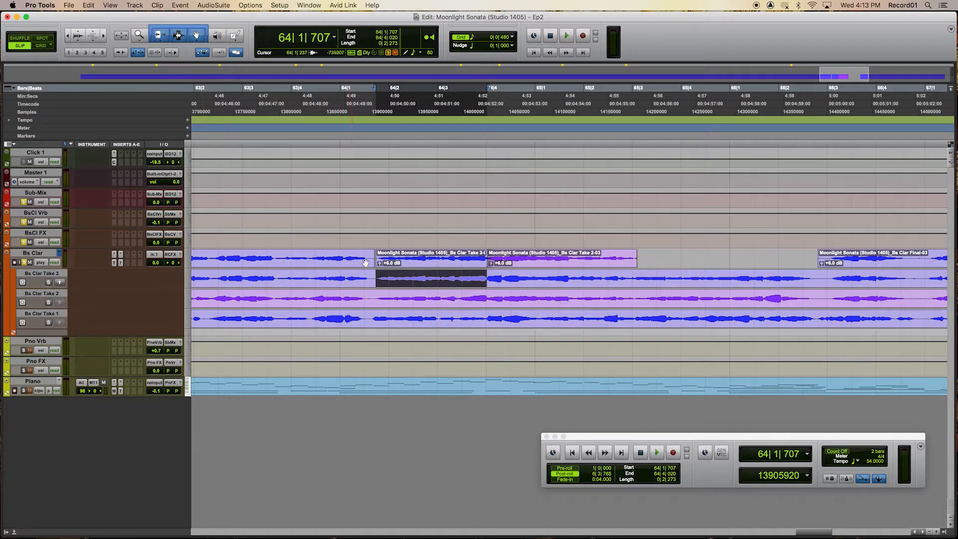
# Step: Try separating the clips before the copied Take 3 passage with a fade-out and a fade-in, and remove both fades
pyautogui.press('super+bracketright')
pyautogui.press('super+bracketright')
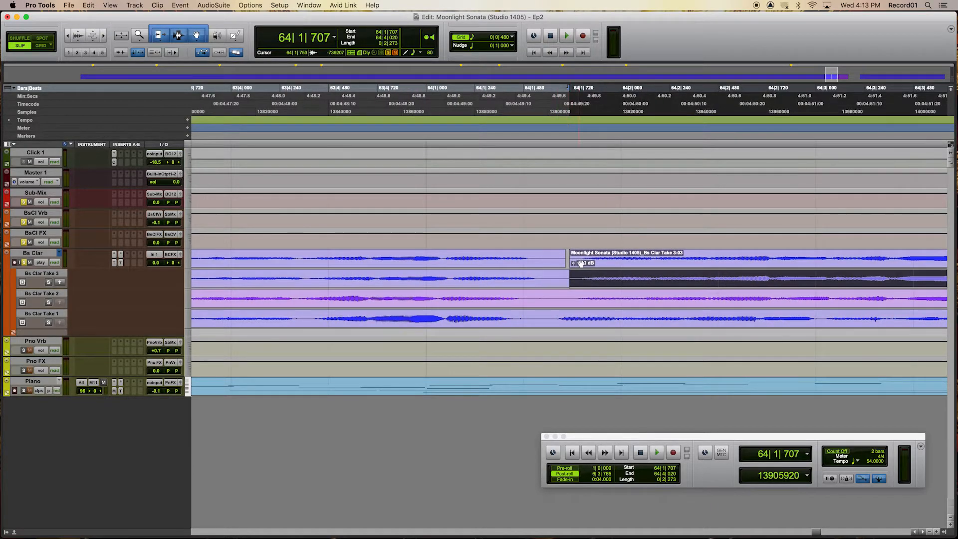
pyautogui.moveTo(569, 258); pyautogui.dragTo(538, 262)
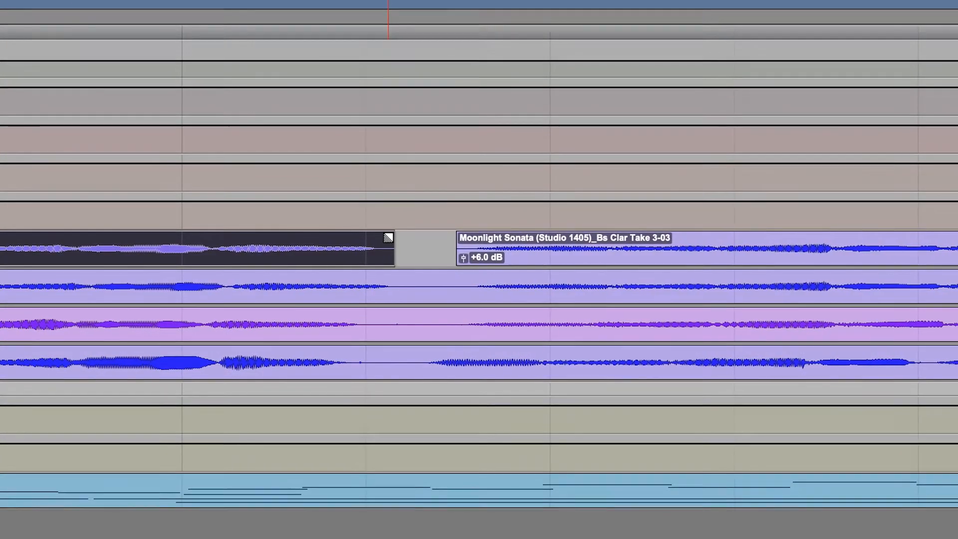
pyautogui.moveTo(390, 238); pyautogui.dragTo(85, 280)
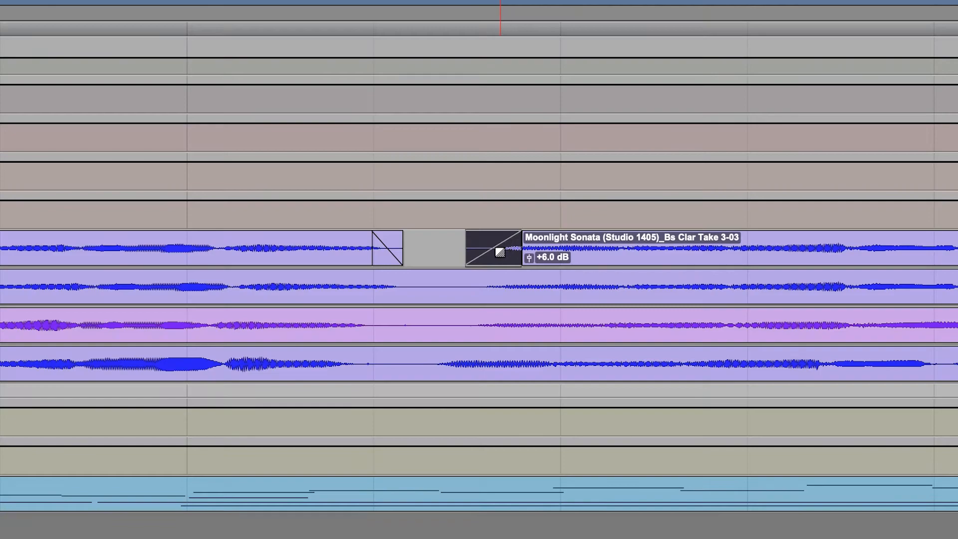
pyautogui.press('Delete')
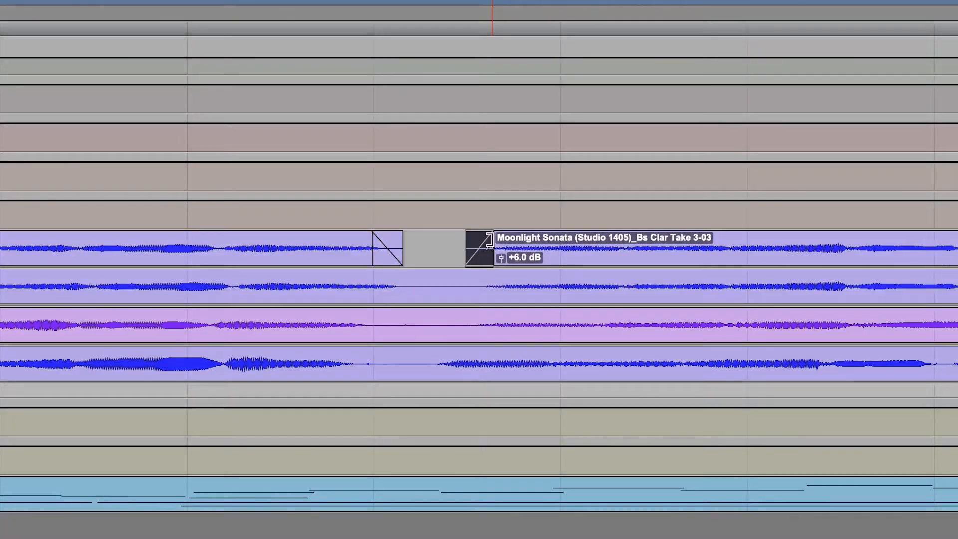
pyautogui.press('Delete')
pyautogui.click(398, 262)
pyautogui.press('Delete')
# Step: Trim the original clip and the copied Take 3 clip to meet in the silence between notes and crossfade them
pyautogui.moveTo(402, 256); pyautogui.dragTo(422, 253)
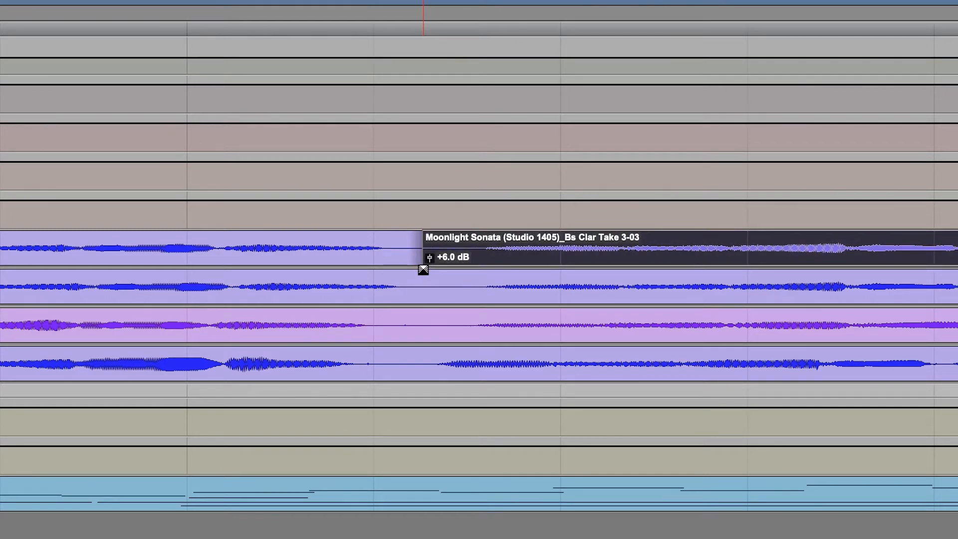
pyautogui.moveTo(424, 266); pyautogui.dragTo(427, 299)
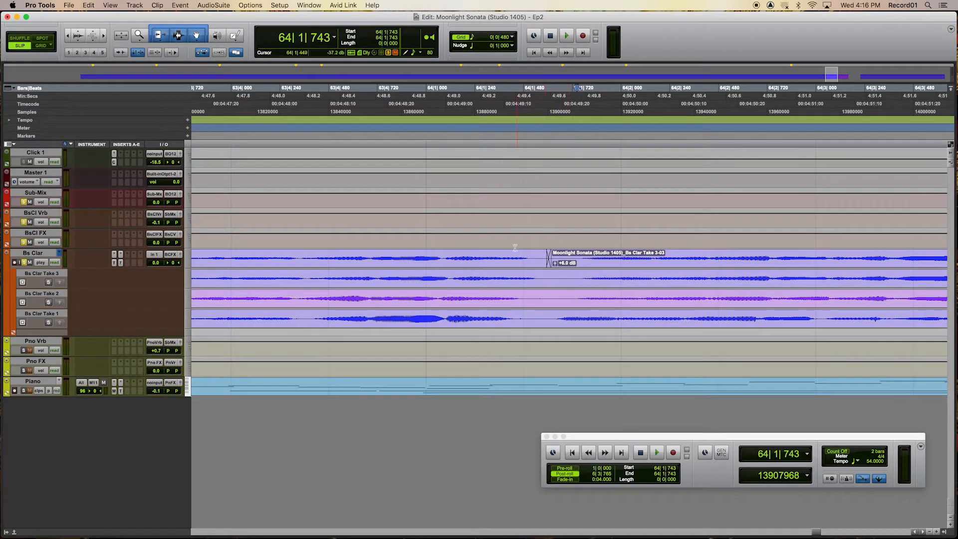
# Step: Fine-tune the cut between the Take 3 and Take 2 clips near 64|4|020 and add a short crossfade
pyautogui.press('r')
pyautogui.press('r')
pyautogui.hscroll(4, 574, 264)
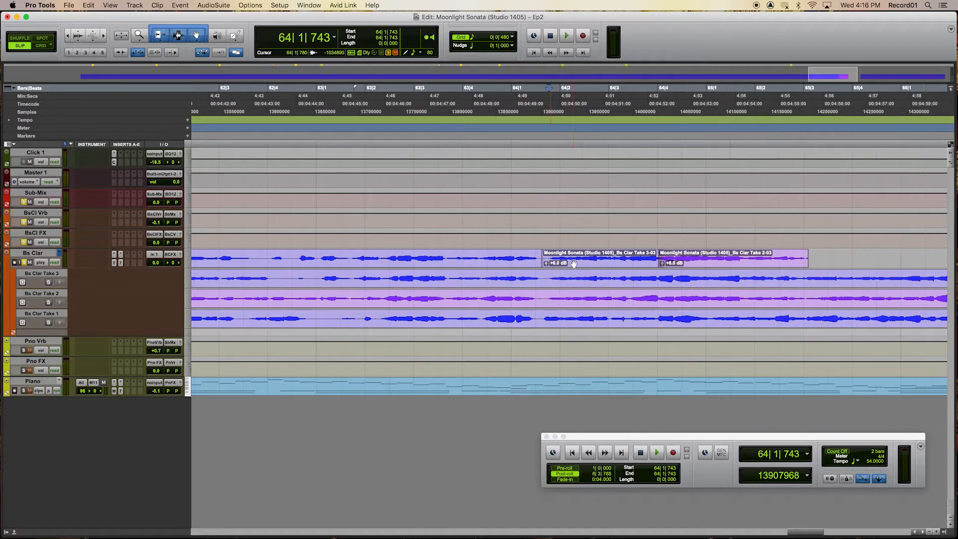
pyautogui.click(553, 265)
pyautogui.press('t')
pyautogui.press('t')
pyautogui.press('t')
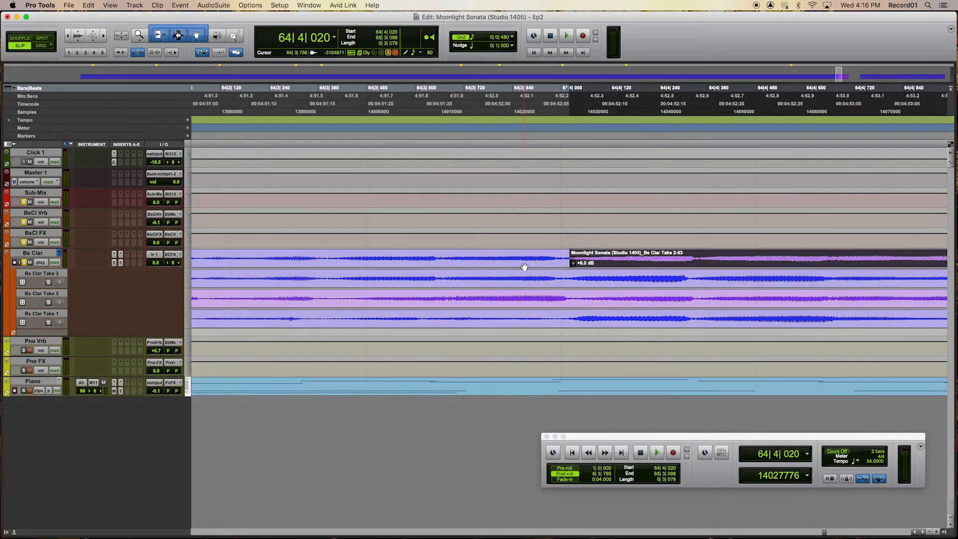
pyautogui.moveTo(573, 258)
pyautogui.mouseDown()
pyautogui.moveTo(555, 263)
pyautogui.moveTo(568, 264)
pyautogui.mouseUp()
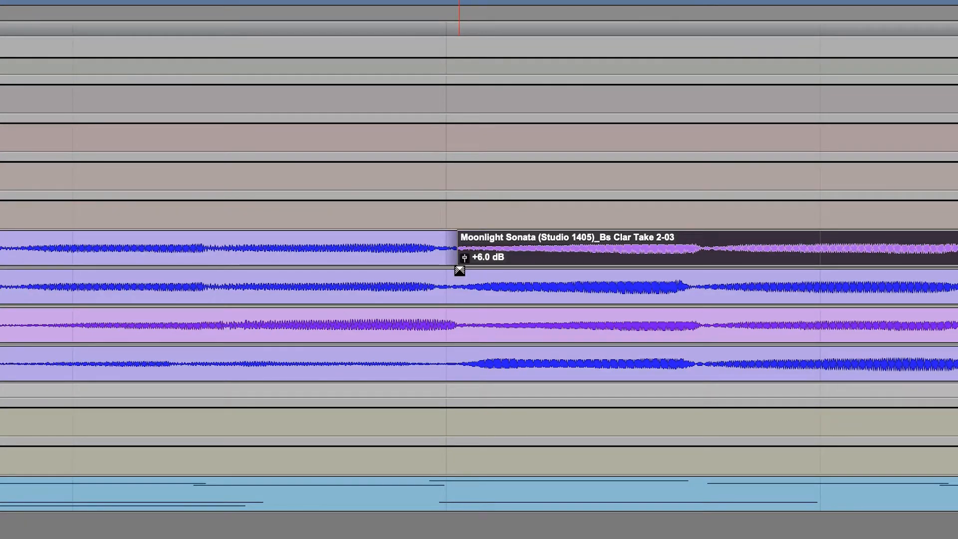
pyautogui.click(459, 271)
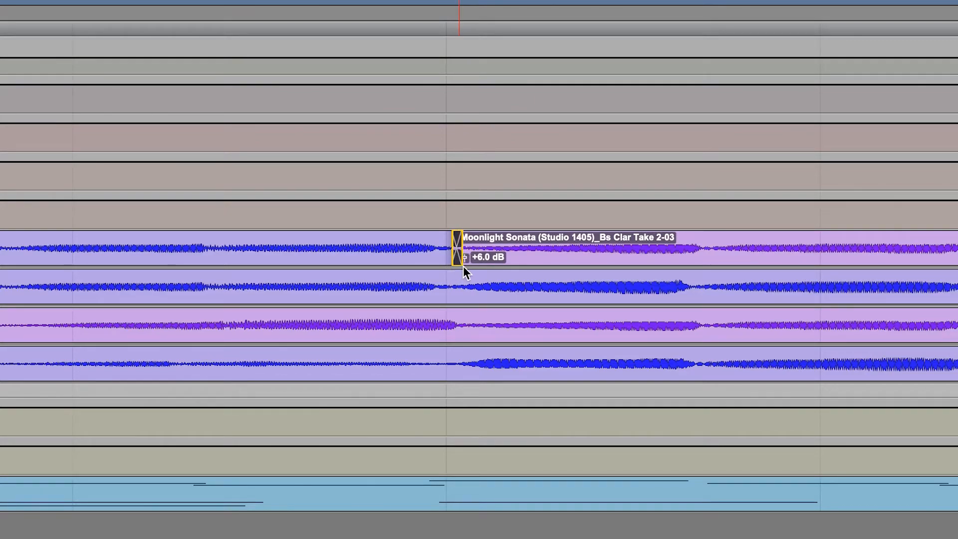
pyautogui.moveTo(463, 266); pyautogui.dragTo(464, 266)
# Step: Audition the crossfaded transition from the Take 3 clip into the Take 2 clip on the main playlist
pyautogui.press('r')
pyautogui.press('r')
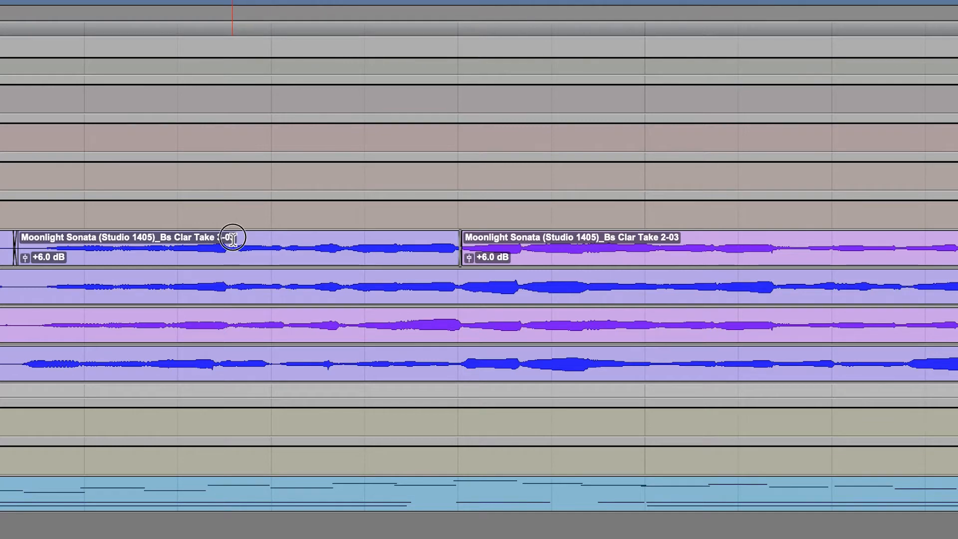
pyautogui.press('space')
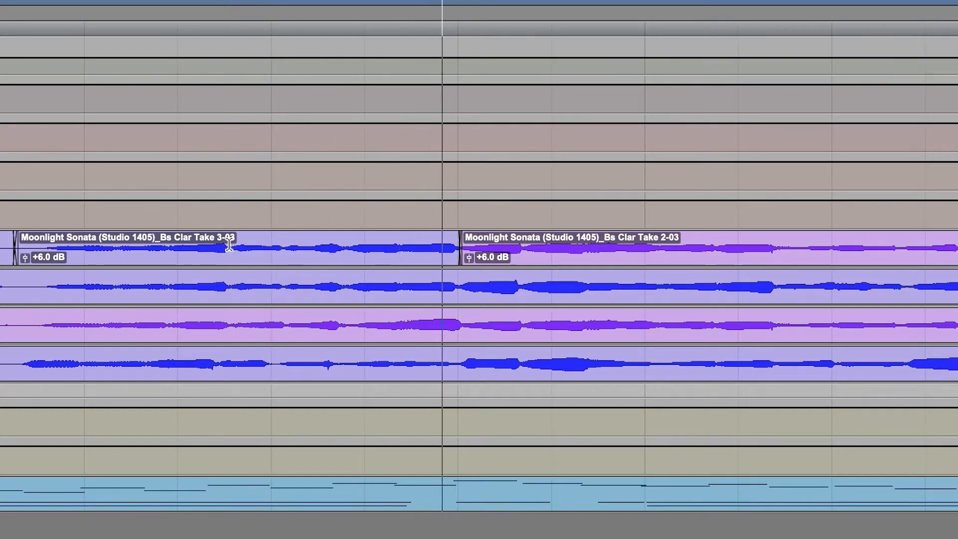
pyautogui.press('space')
pyautogui.press('space')
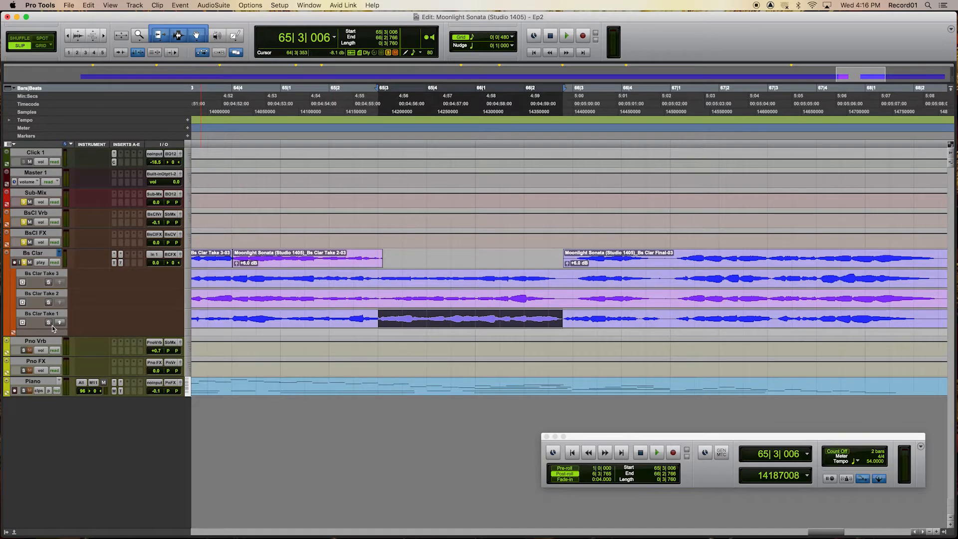
# Step: Audition the Take 1 passage from 65|3|006 to 66|2|766 and the Take 2 passage from 65|3|015 to 66|2|813
pyautogui.press('space')
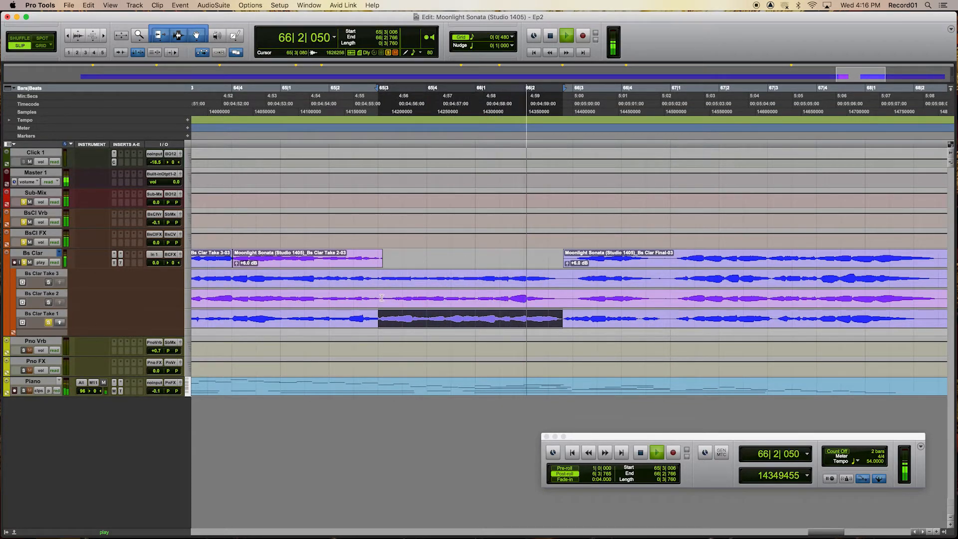
pyautogui.press('space')
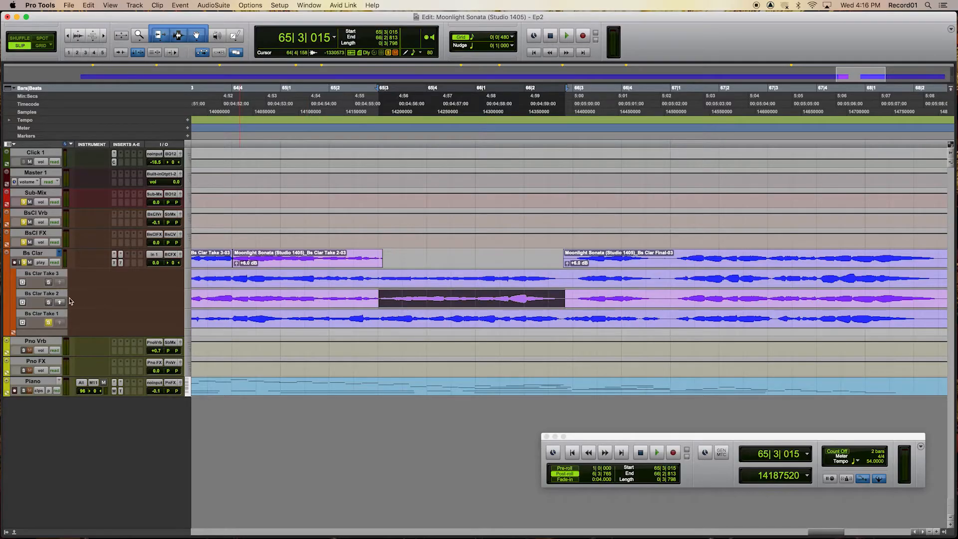
pyautogui.press('space')
pyautogui.press('space')
# Step: Copy the Take 3 passage from 65|3|015 to 66|2|840 into the remaining gap on the Bs Clar main playlist
pyautogui.moveTo(378, 276); pyautogui.dragTo(569, 283)
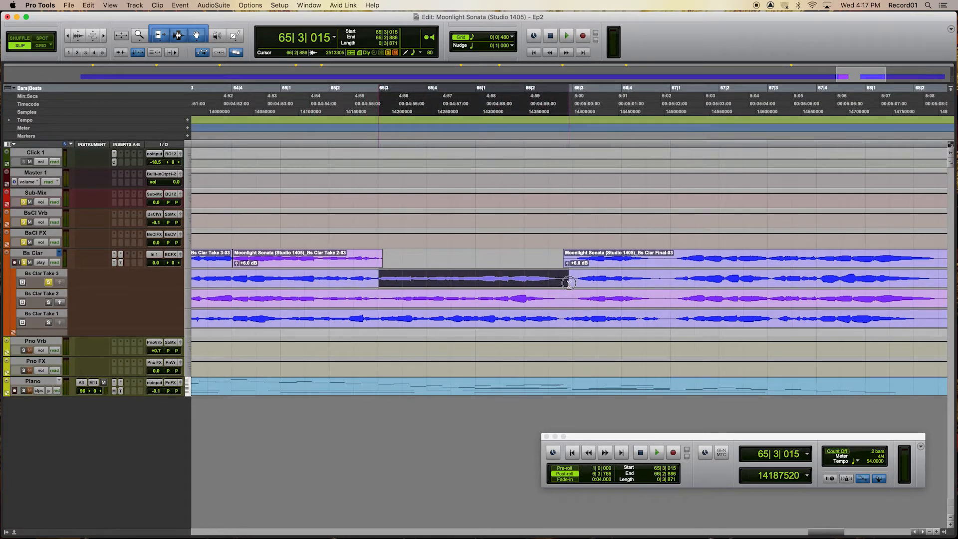
pyautogui.click(60, 284)
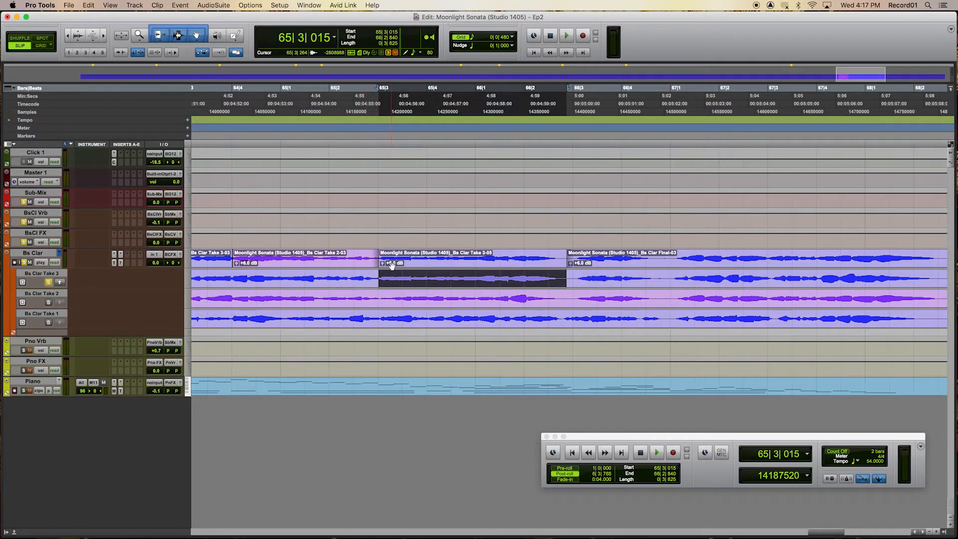
# Step: Move the cut between the Take 2 clip and the second Take 3 clip slightly and crossfade from 65|3|025 to 65|3|036
pyautogui.click(394, 266)
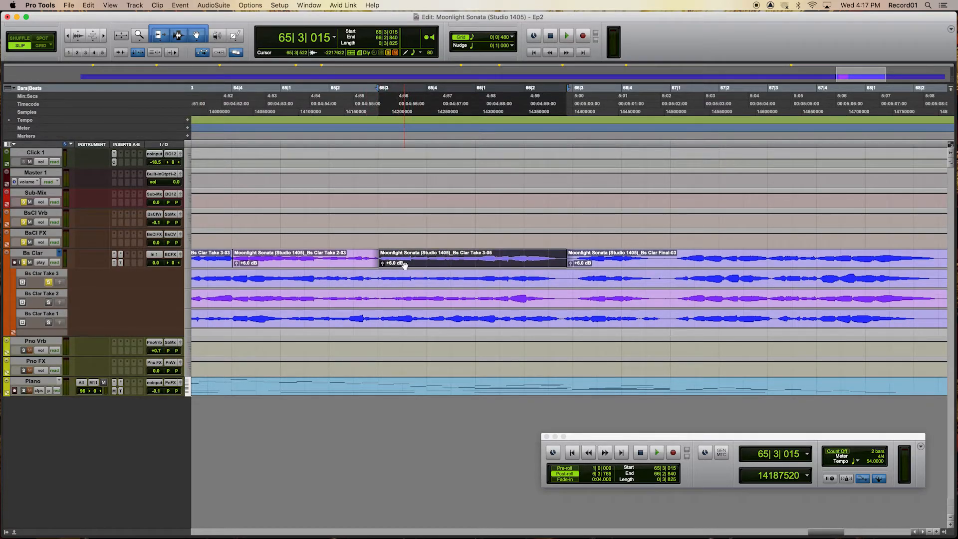
pyautogui.press('t')
pyautogui.press('t')
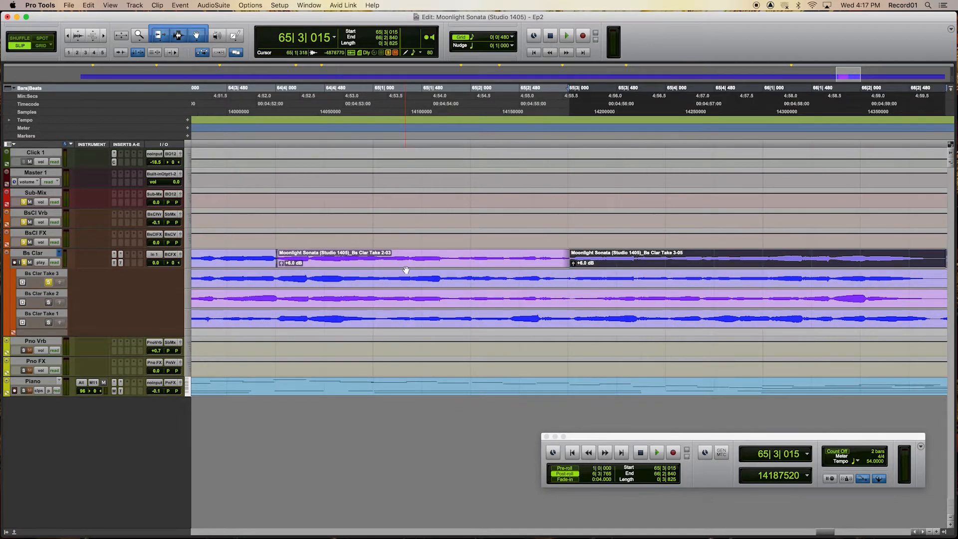
pyautogui.press('t')
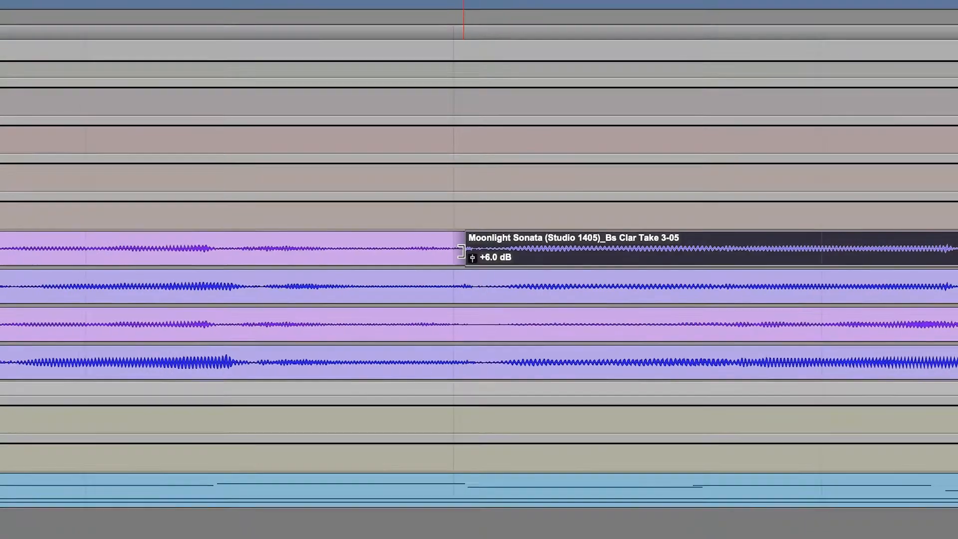
pyautogui.moveTo(463, 252); pyautogui.dragTo(508, 267)
# Step: Audition the main playlist from 65|2|353 through the second Take 3 clip and into the following original clip
pyautogui.press('r')
pyautogui.press('r')
pyautogui.press('r')
pyautogui.press('r')
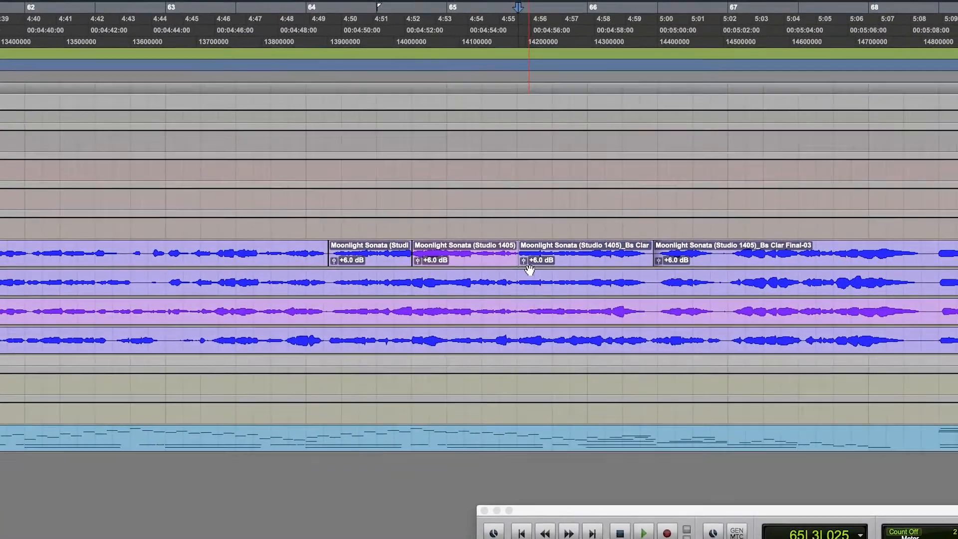
pyautogui.press('t')
pyautogui.press('t')
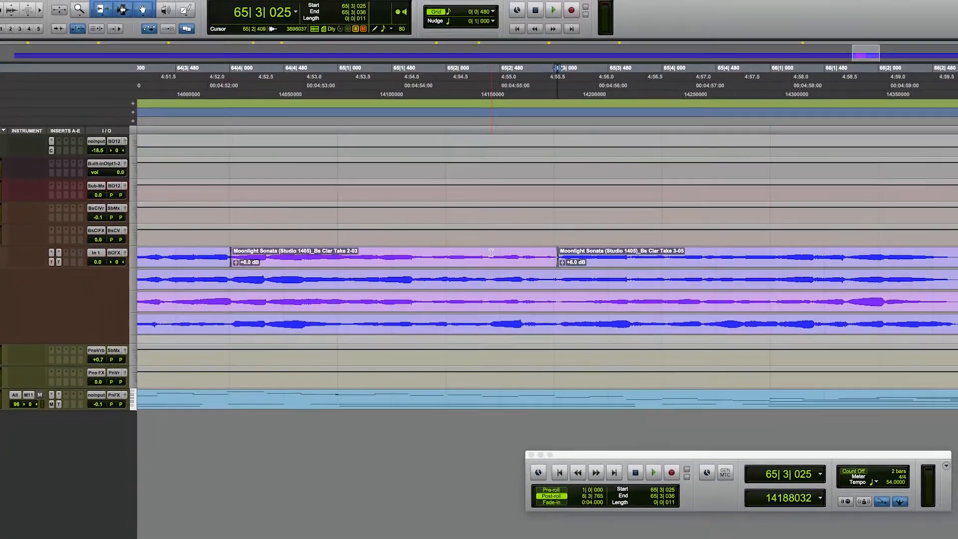
pyautogui.click(472, 255)
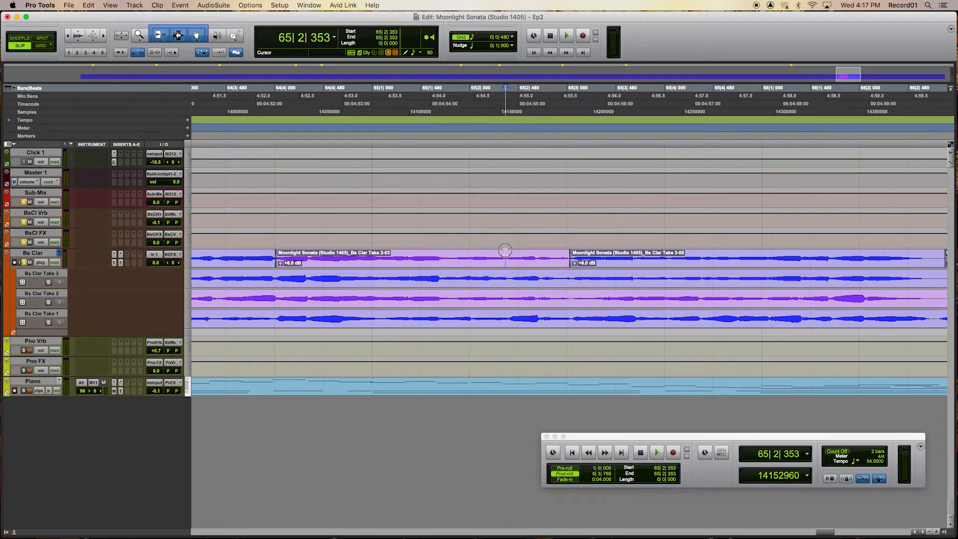
pyautogui.press('space')
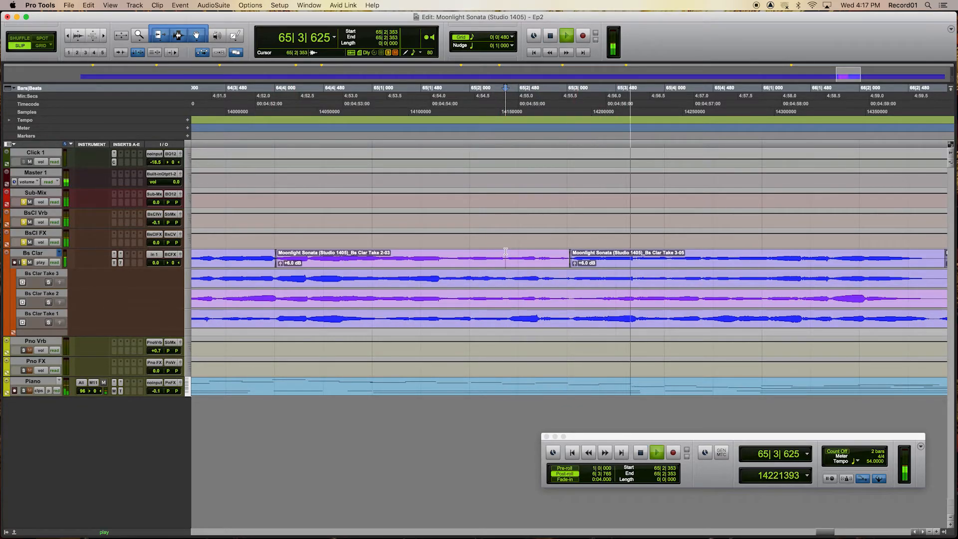
pyautogui.press('r')
pyautogui.press('r')
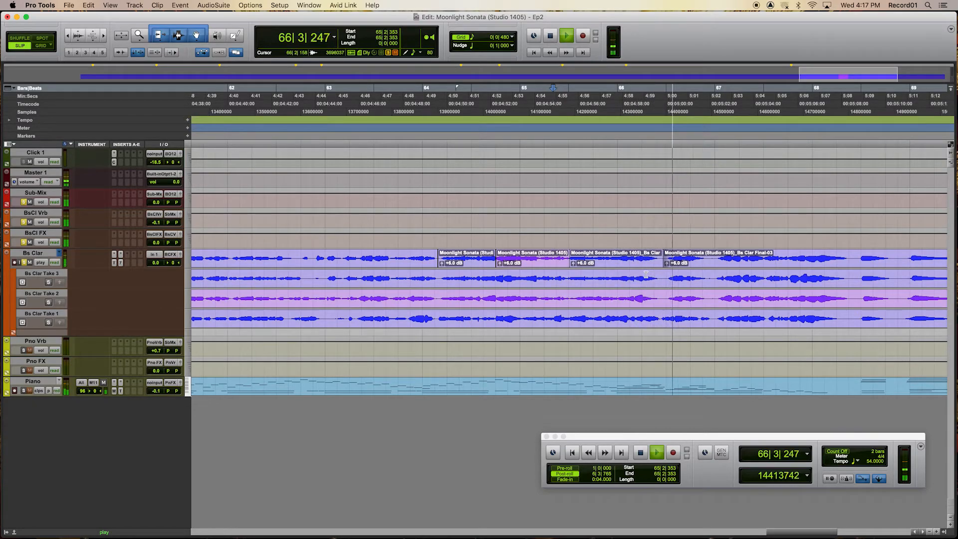
pyautogui.press('space')
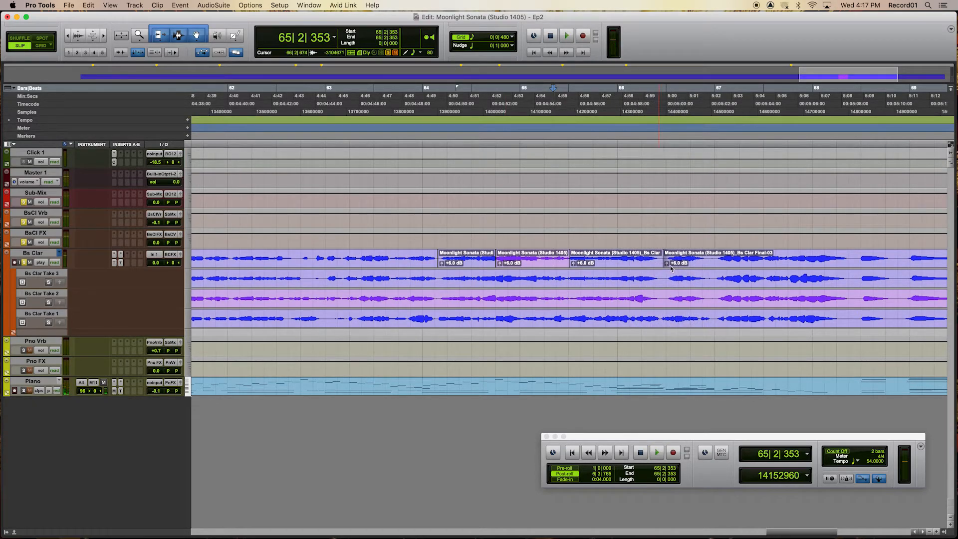
# Step: Crossfade the second Take 3 clip into the following original clip from 66|2|837 to 66|2|844
pyautogui.click(686, 269)
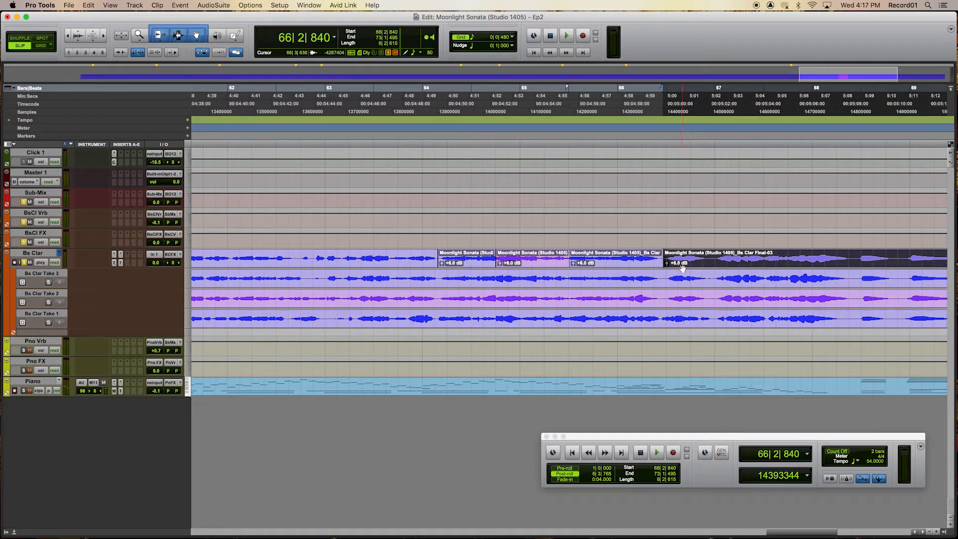
pyautogui.press('t')
pyautogui.press('t')
pyautogui.press('t')
pyautogui.press('t')
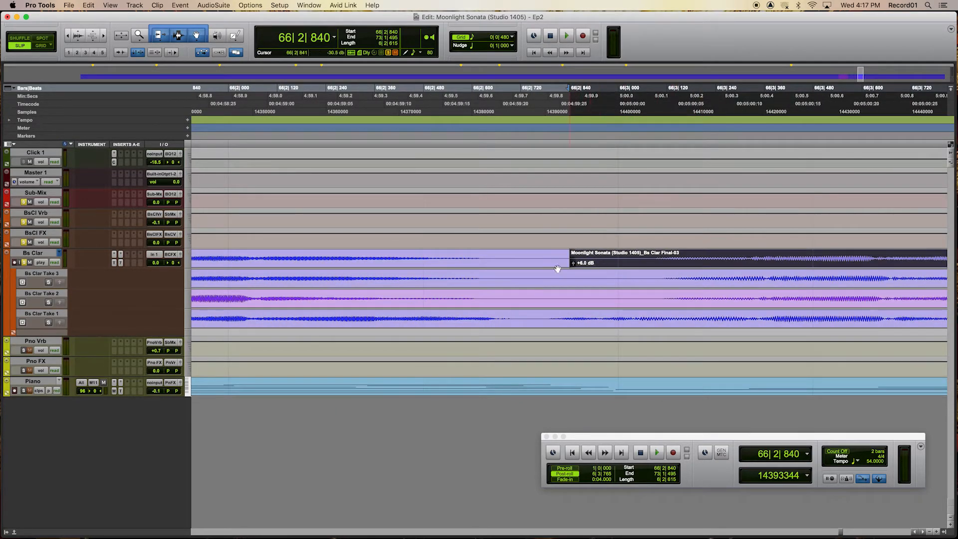
pyautogui.moveTo(570, 267); pyautogui.dragTo(571, 267)
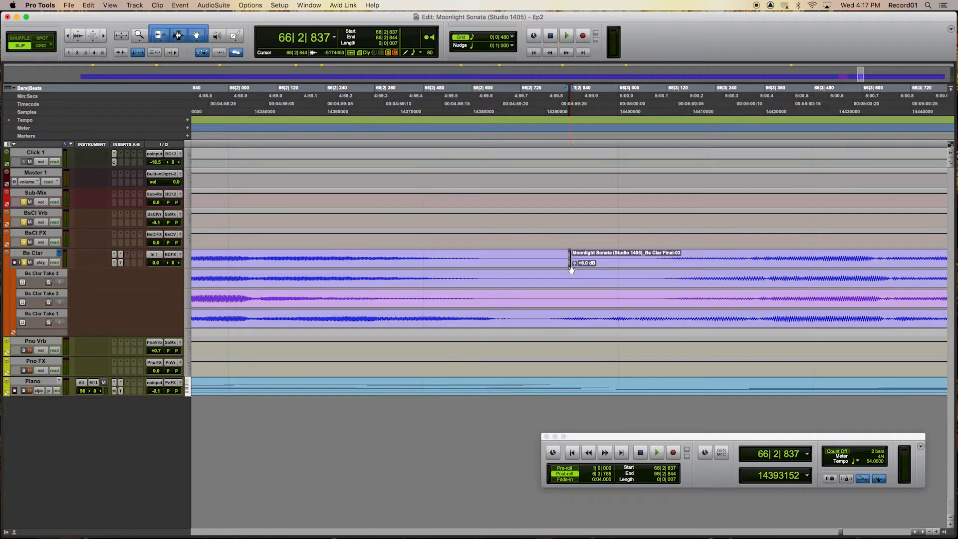
# Step: Select all bass clarinet clips on the Bs Clar main playlist and its three take lanes
pyautogui.press('r')
pyautogui.press('r')
pyautogui.press('r')
pyautogui.press('r')
pyautogui.press('r')
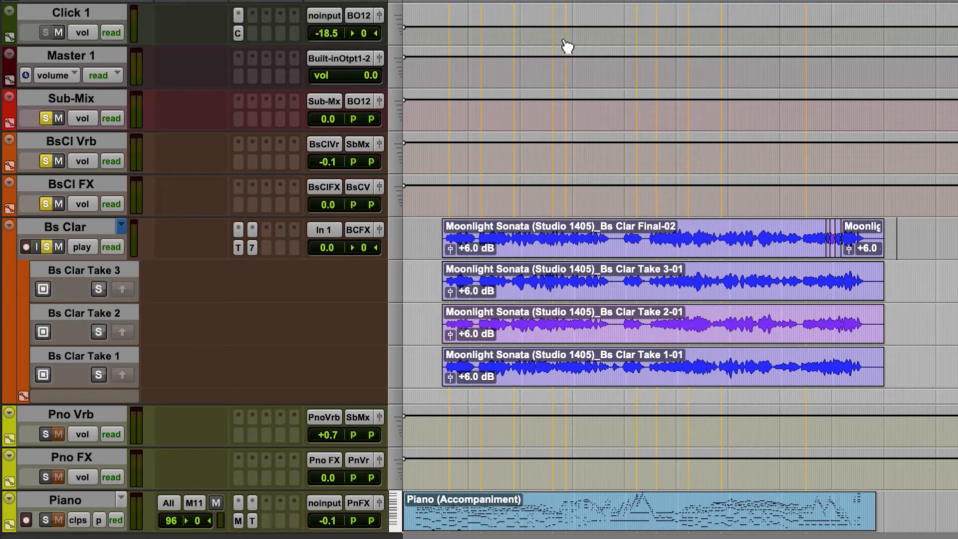
pyautogui.moveTo(891, 236); pyautogui.dragTo(431, 363)
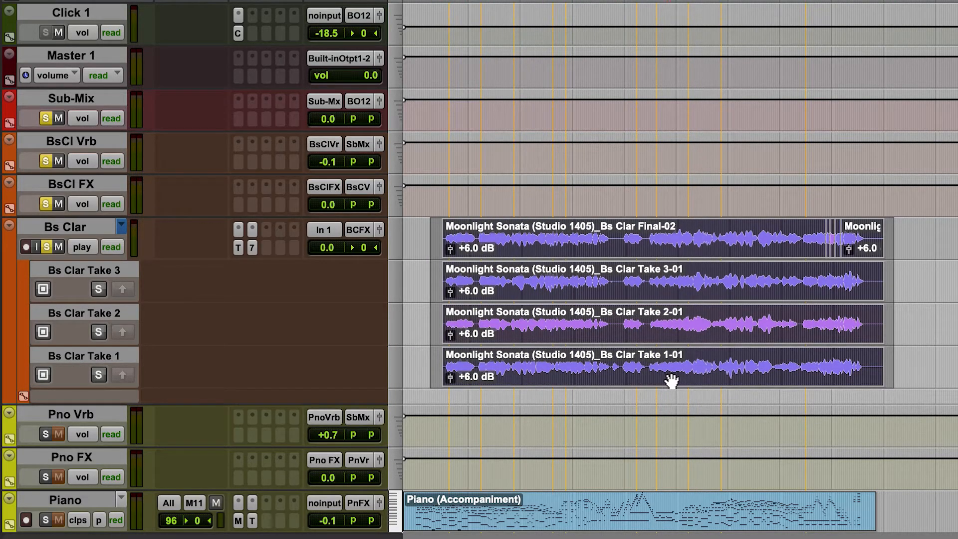
# Step: Move the comped bass clarinet clips and the three take clips down one lane to empty the main Bs Clar playlist
pyautogui.moveTo(676, 379); pyautogui.dragTo(676, 397)
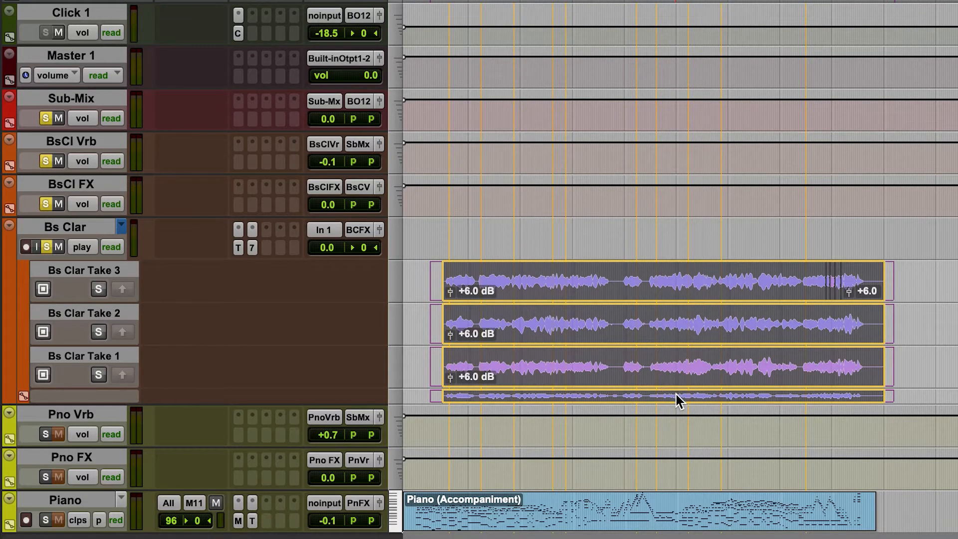
pyautogui.moveTo(677, 395); pyautogui.dragTo(676, 398)
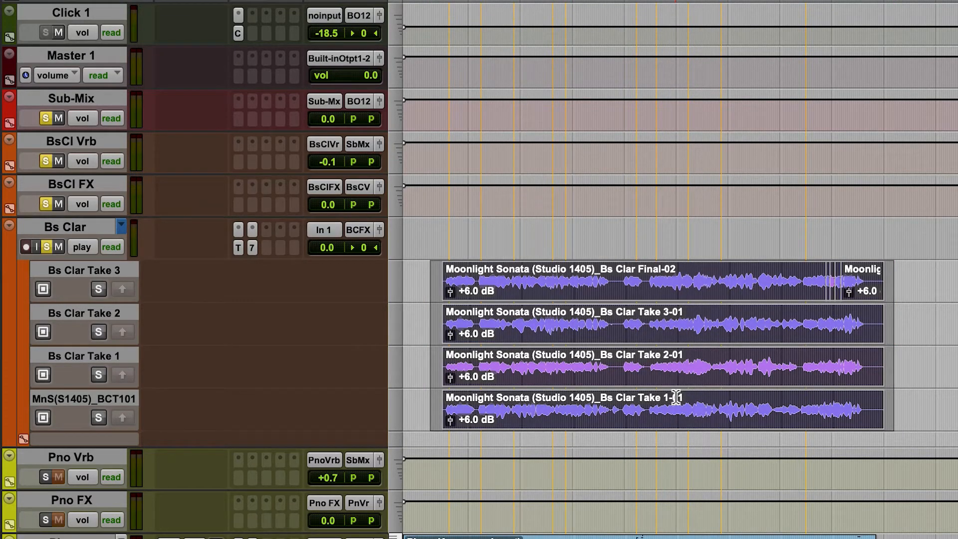
pyautogui.moveTo(427, 221); pyautogui.dragTo(895, 238)
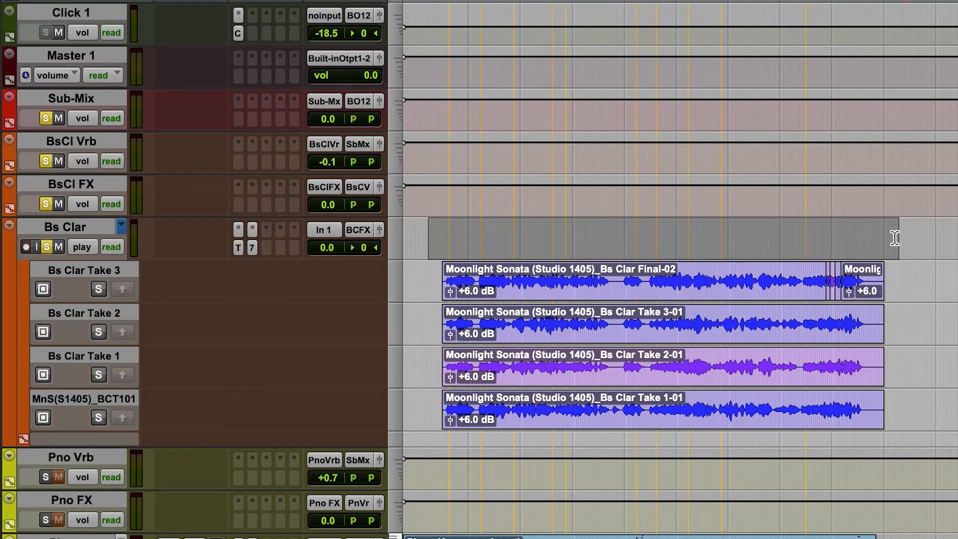
pyautogui.click(851, 219)
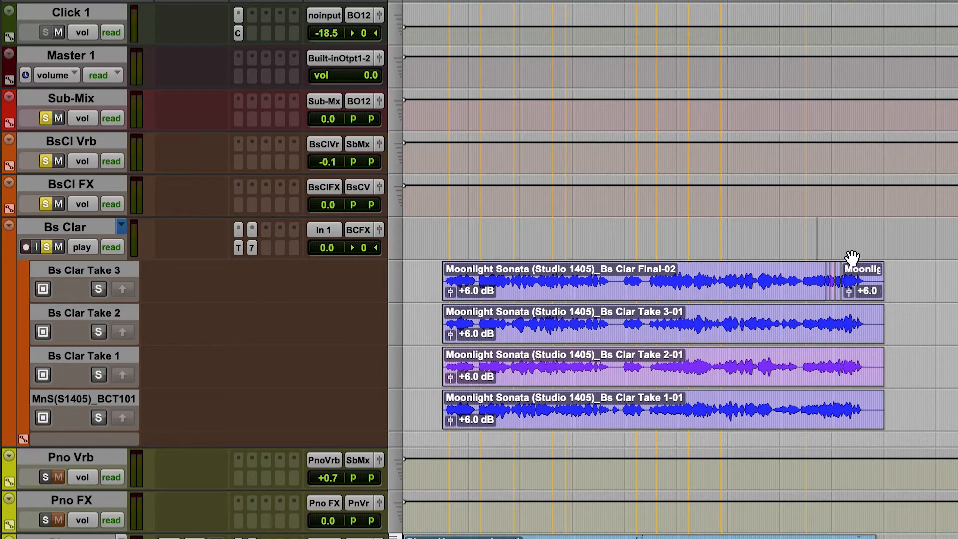
# Step: Select all the comped clips on the Bs Clar Take 3 lane and copy them to the main Bs Clar playlist
pyautogui.click(869, 295)
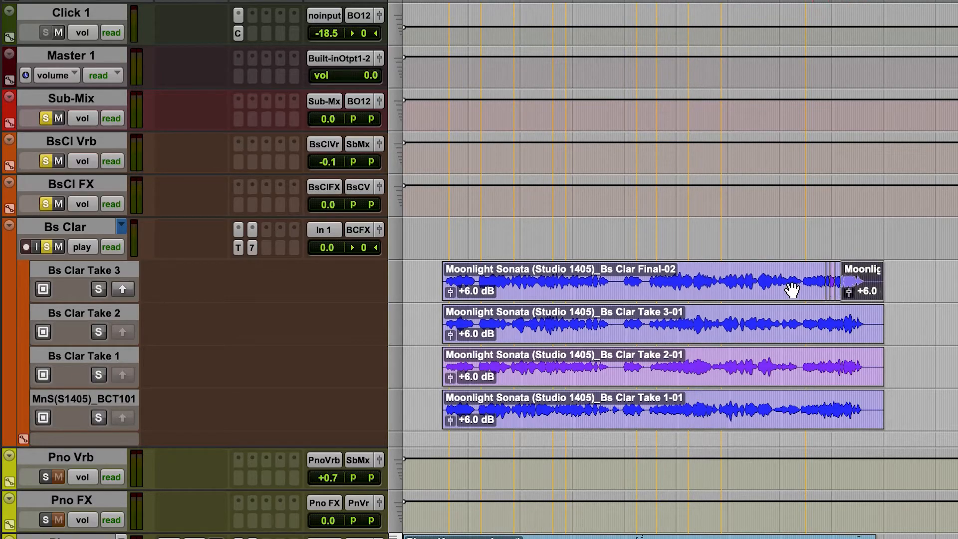
pyautogui.keyDown('shift'); pyautogui.click(475, 295); pyautogui.keyUp('shift')
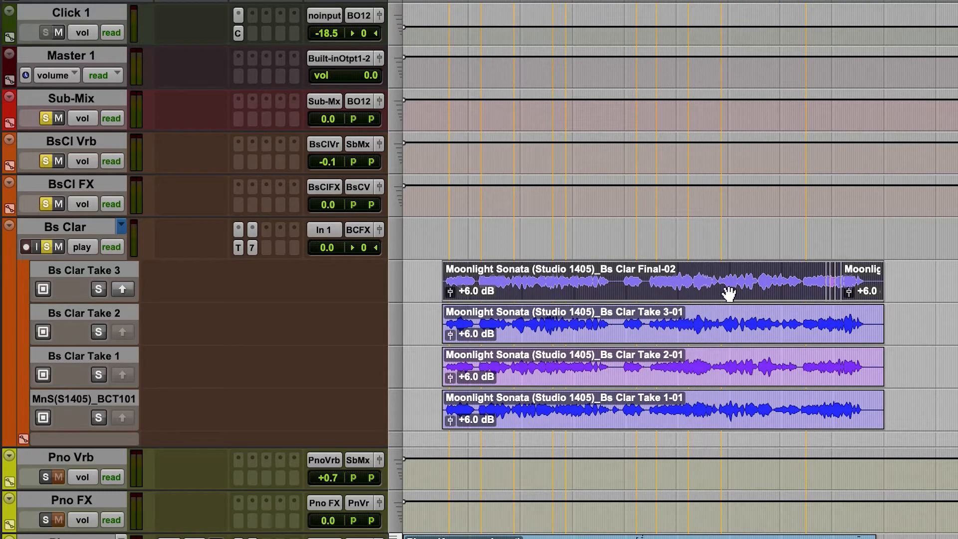
pyautogui.moveTo(729, 294); pyautogui.dragTo(727, 253)
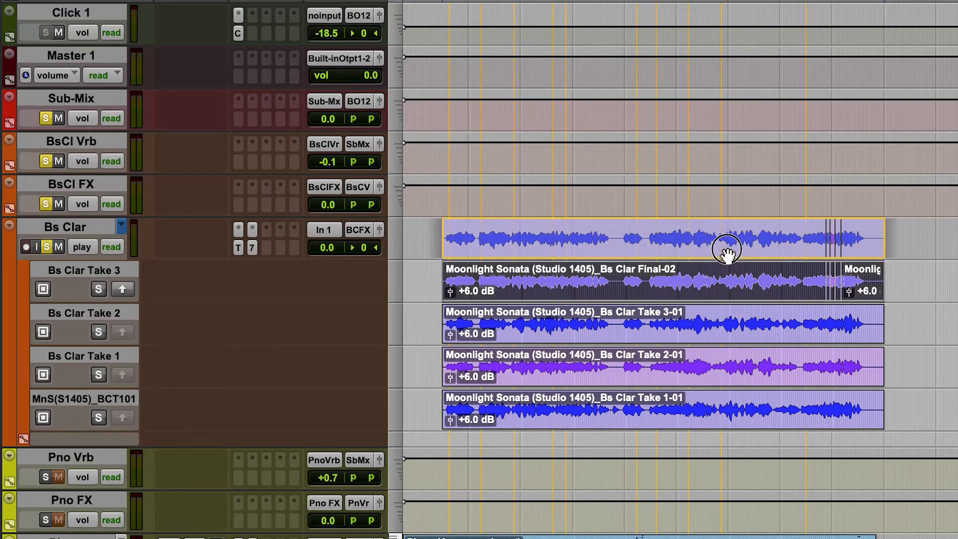
pyautogui.moveTo(728, 256); pyautogui.dragTo(729, 252)
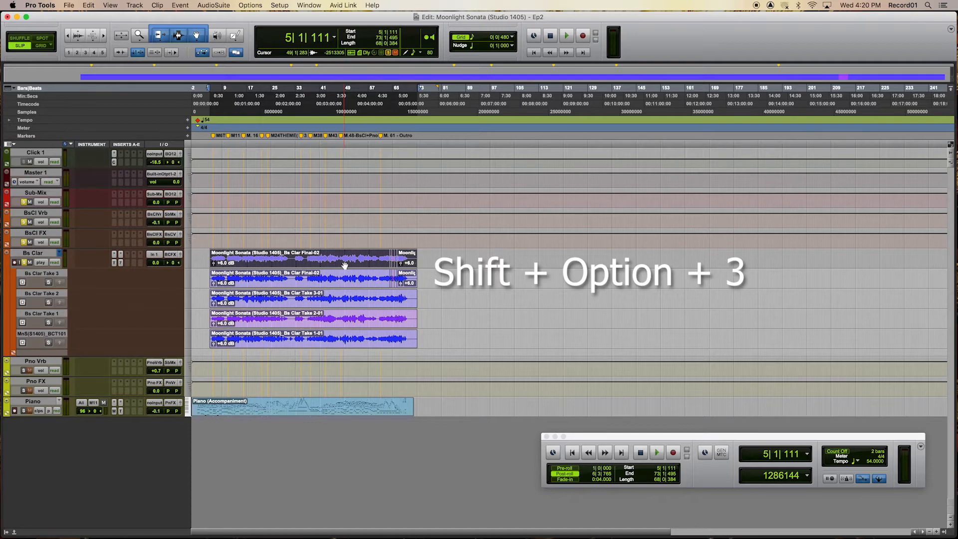
# Step: Consolidate the copied comp into a single clip, try a clip gain of -5.6 dB and reset it to 0 dB
pyautogui.hotkey('shift', 'alt', '3')
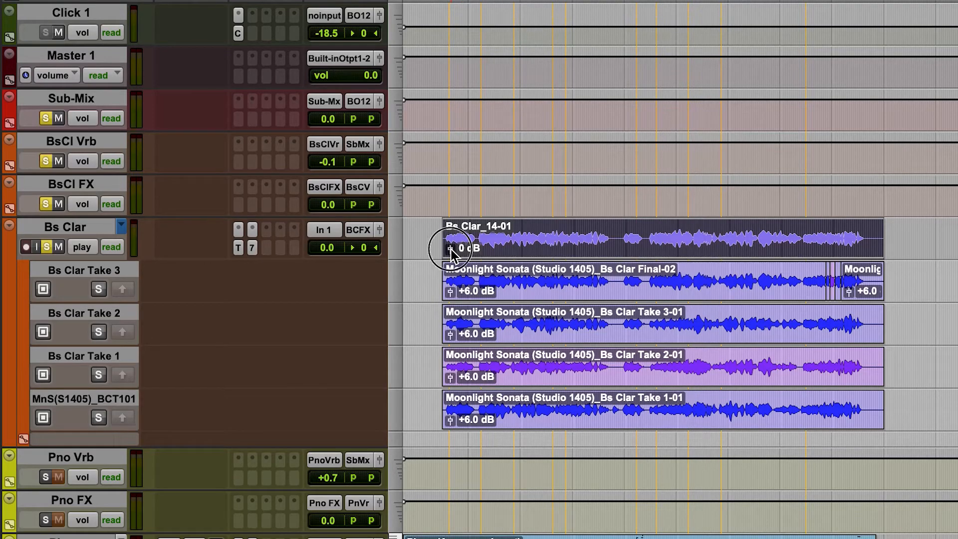
pyautogui.moveTo(451, 249)
pyautogui.mouseDown()
pyautogui.moveTo(460, 235)
pyautogui.moveTo(456, 263)
pyautogui.moveTo(455, 253)
pyautogui.mouseUp()
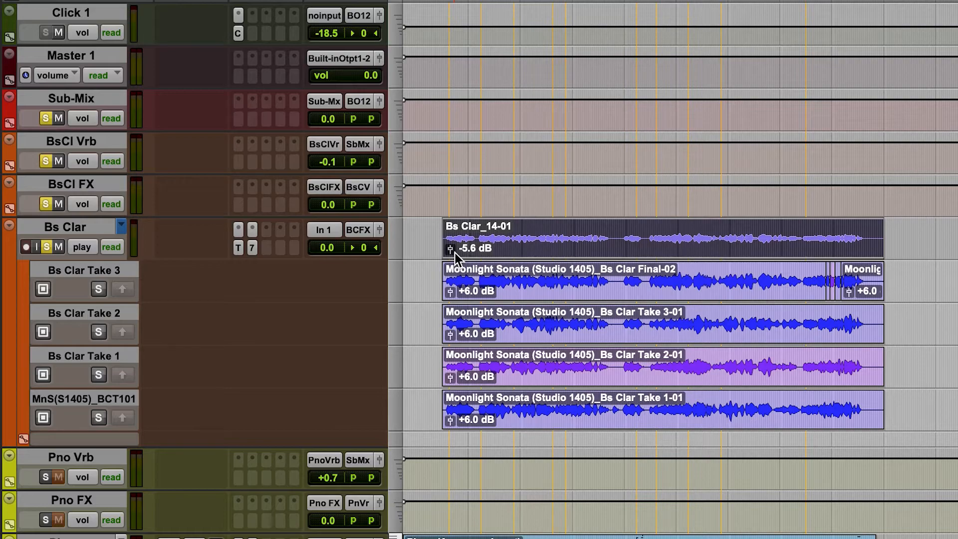
pyautogui.keyDown('alt'); pyautogui.click(450, 249); pyautogui.keyUp('alt')
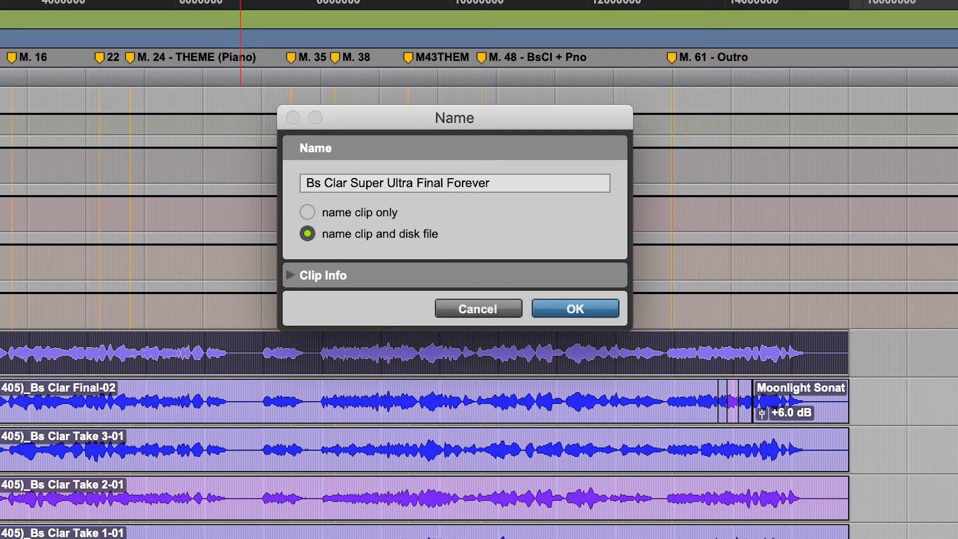
# Step: Rename the consolidated clip and its disk file as Bs Clar Super Ultra Final Forever and return the track to waveform view
pyautogui.press('Return')
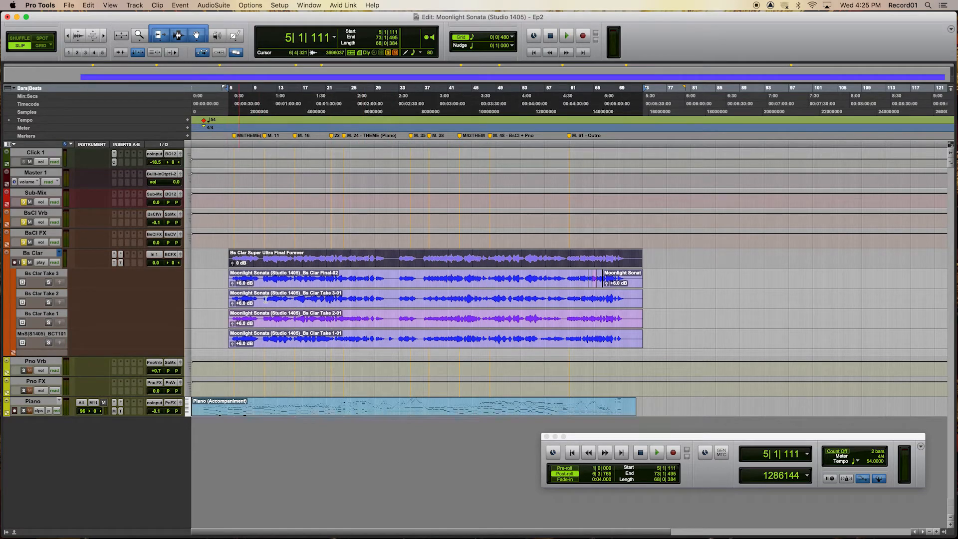
pyautogui.keyDown('ctrl'); pyautogui.keyDown('super'); pyautogui.click(59, 255); pyautogui.keyUp('super'); pyautogui.keyUp('ctrl')
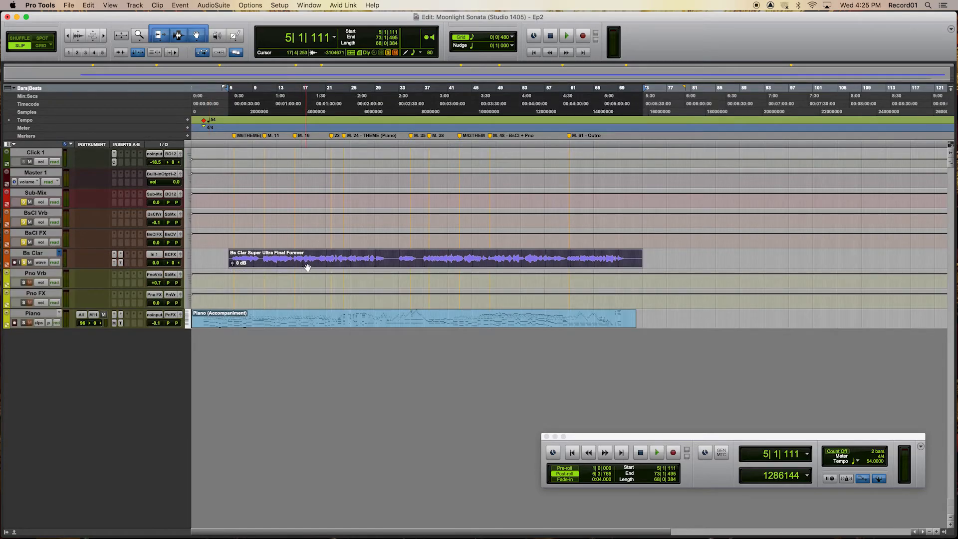
# Step: Remove the silence before the first bass clarinet note and add a short fade-in from 5|4|023 to 5|4|272
pyautogui.press('super+bracketleft')
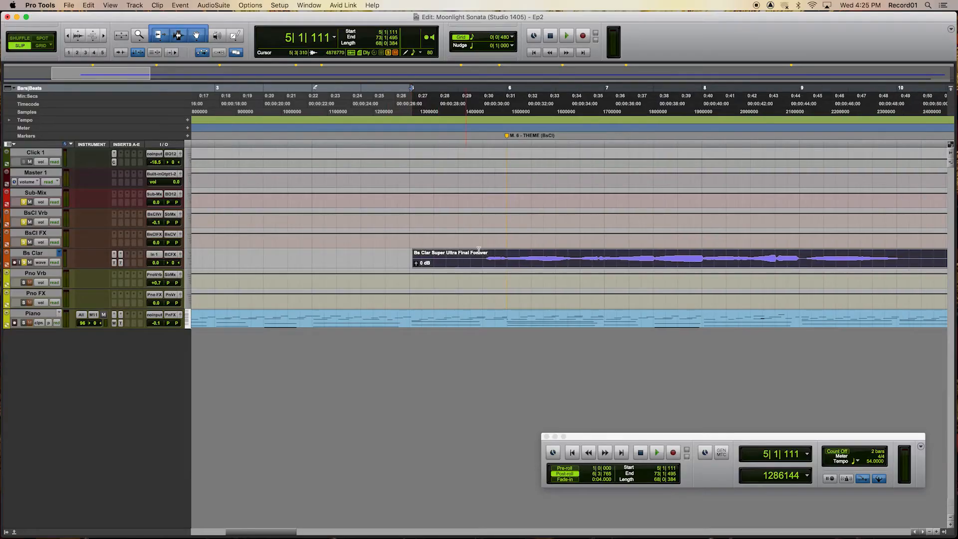
pyautogui.moveTo(416, 258); pyautogui.dragTo(487, 250)
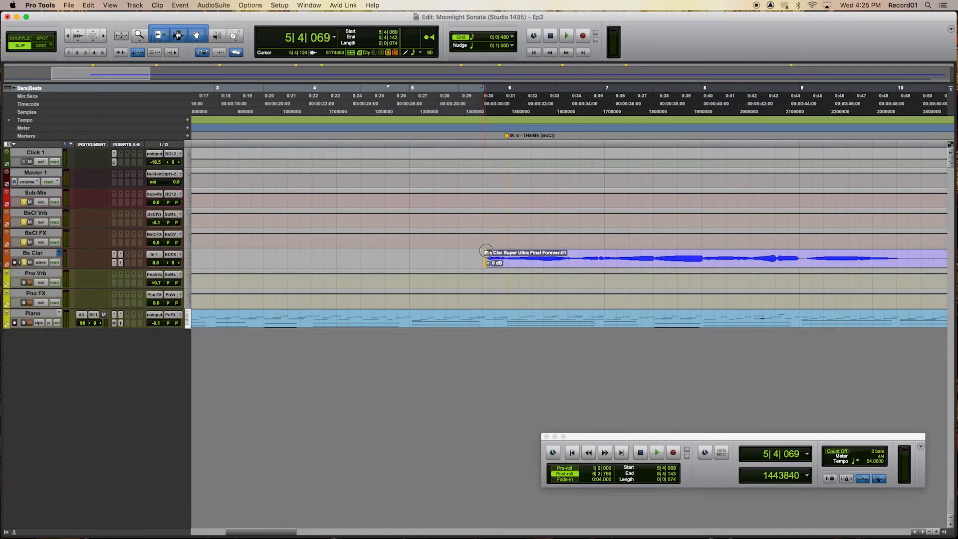
pyautogui.moveTo(488, 251); pyautogui.dragTo(489, 251)
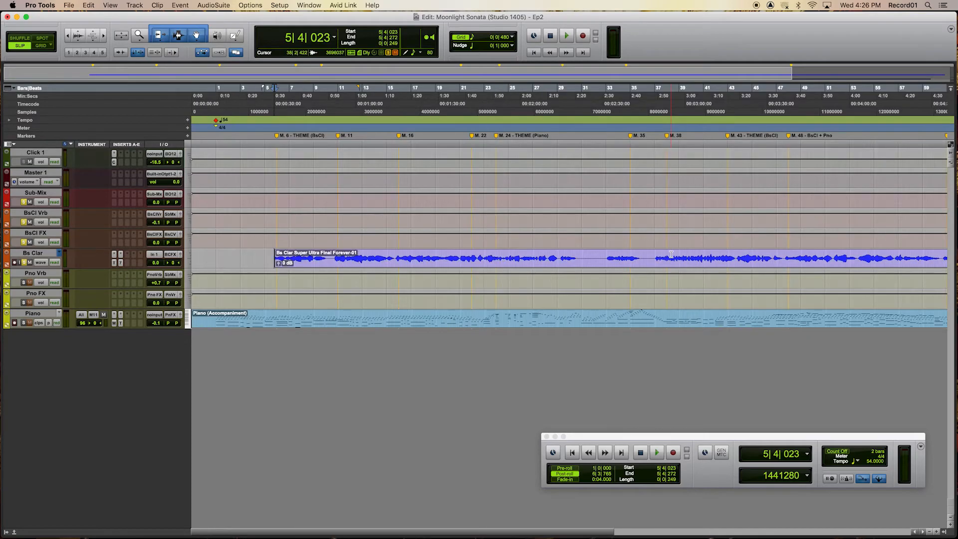
# Step: Delete the silence after the last bass clarinet note from 69|4|911 to the clip's end and add a short fade-out
pyautogui.press('r')
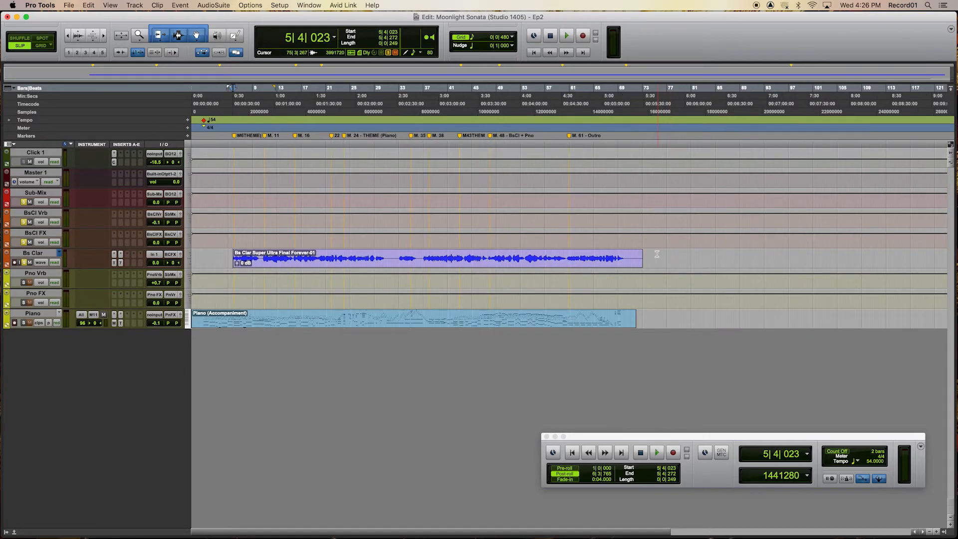
pyautogui.click(627, 256)
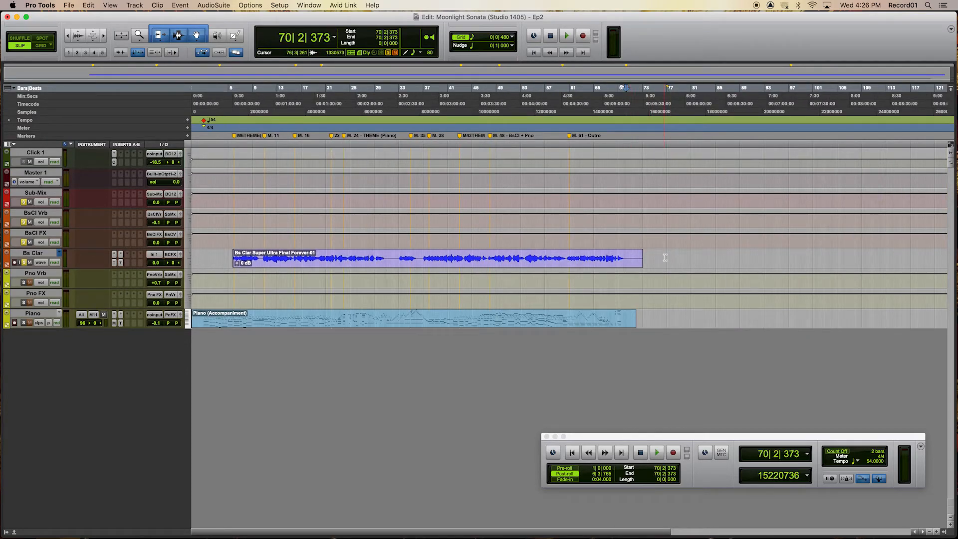
pyautogui.press('t')
pyautogui.press('t')
pyautogui.press('t')
pyautogui.press('t')
pyautogui.press('t')
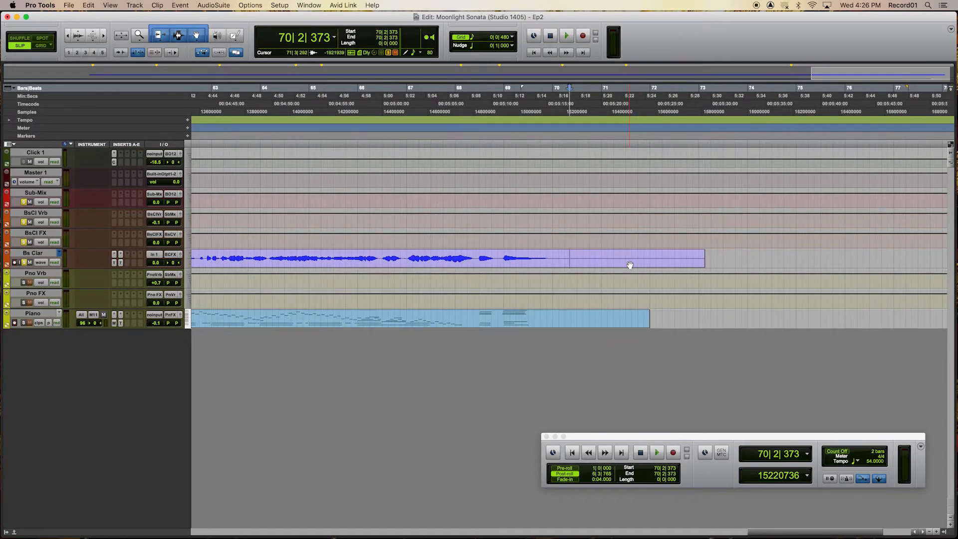
pyautogui.press('r')
pyautogui.moveTo(534, 256); pyautogui.dragTo(852, 257)
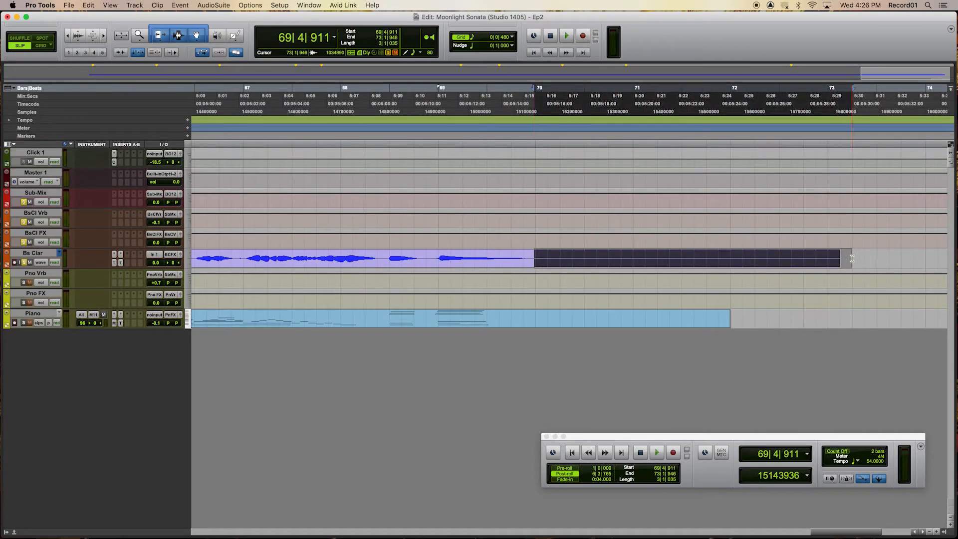
pyautogui.press('Delete')
pyautogui.moveTo(532, 254); pyautogui.dragTo(523, 253)
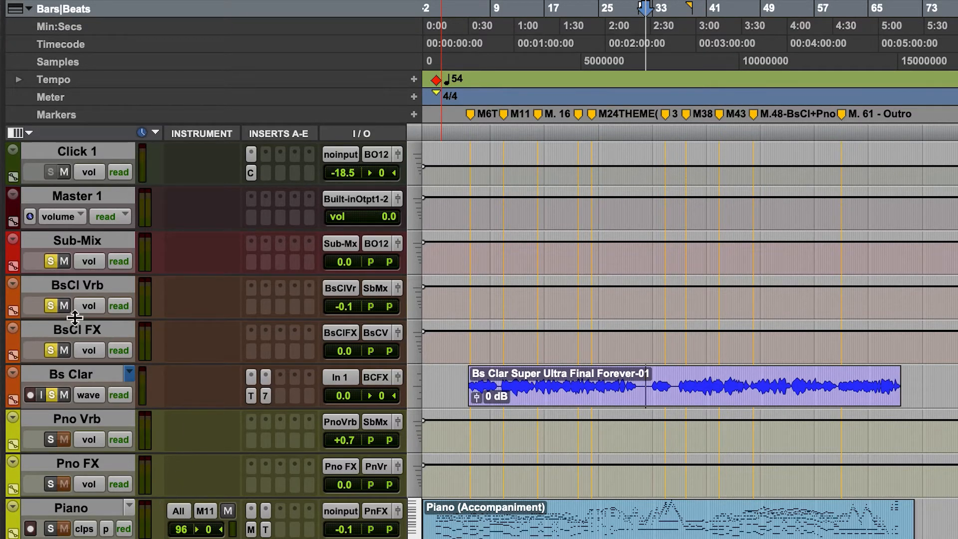
# Step: Clear all track solos and insert the stereo VU Meter plug-in in the first insert slot of Master 1
pyautogui.keyDown('alt'); pyautogui.click(52, 396); pyautogui.keyUp('alt')
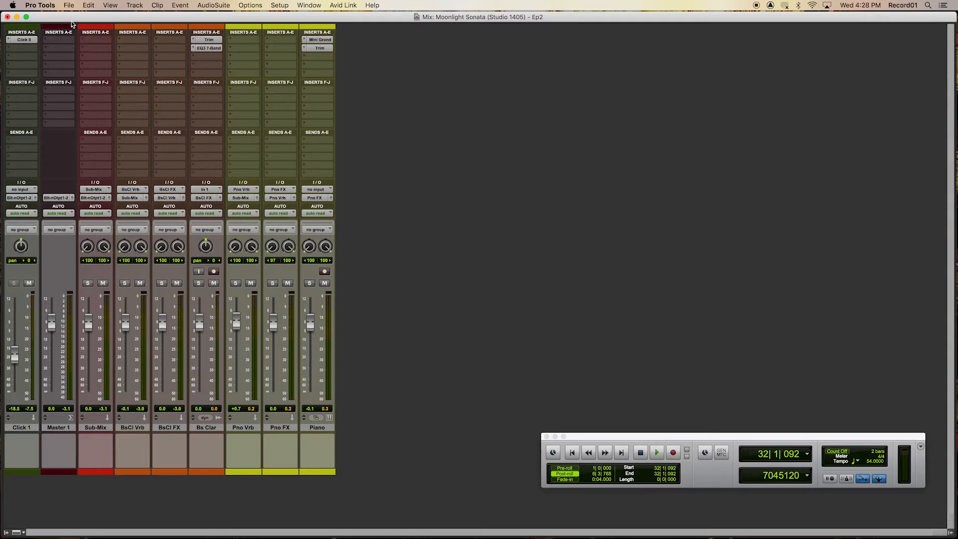
pyautogui.click(63, 42)
pyautogui.moveTo(67, 41)
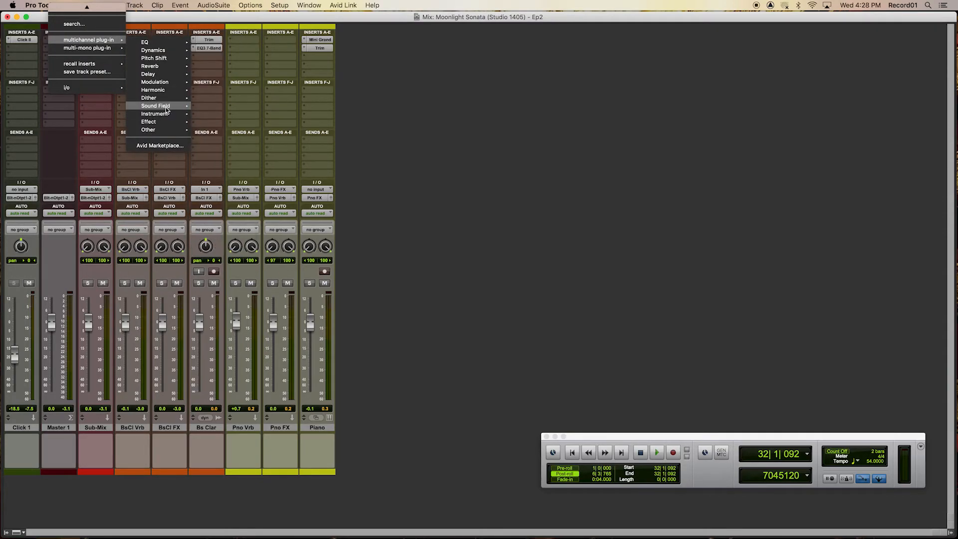
pyautogui.moveTo(165, 106)
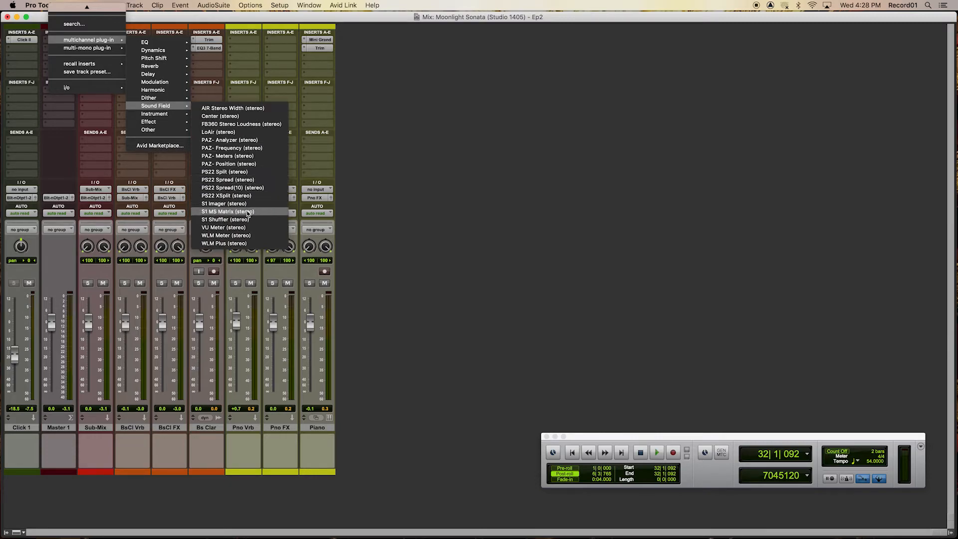
pyautogui.click(270, 230)
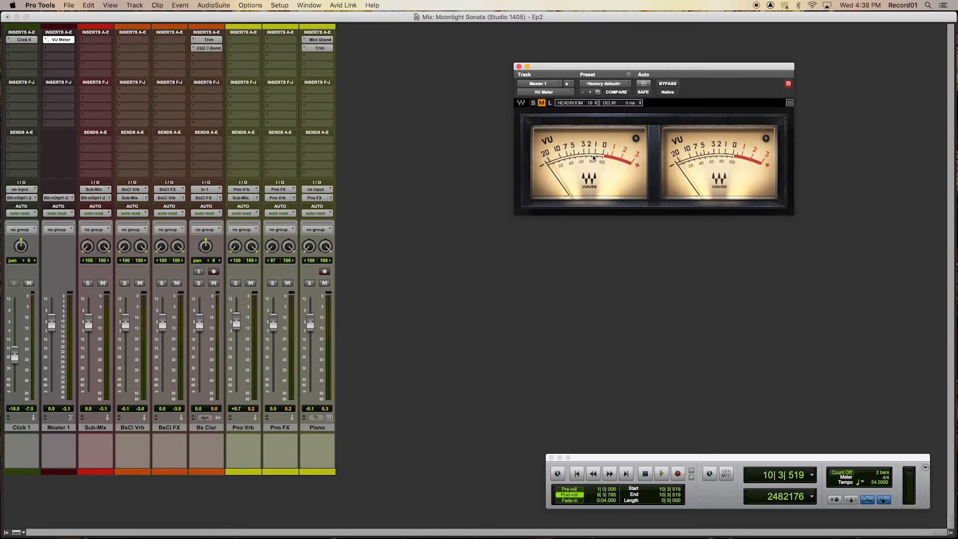
# Step: Play the mix against the VU Meter and set the Piano fader to -1.4 dB, Bs Clar to -0.9 dB and Sub-Mix to -3.3 dB
pyautogui.press('space')
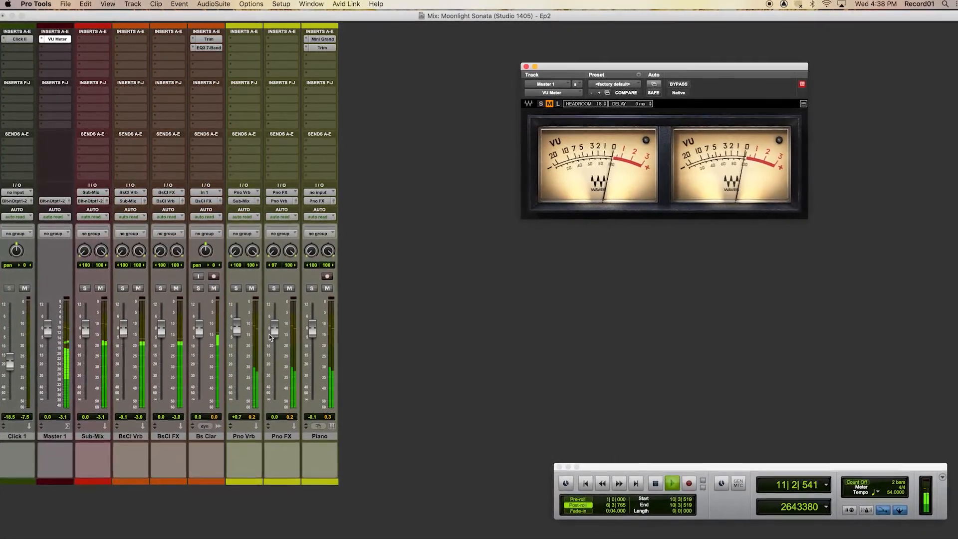
pyautogui.moveTo(313, 330); pyautogui.dragTo(319, 350)
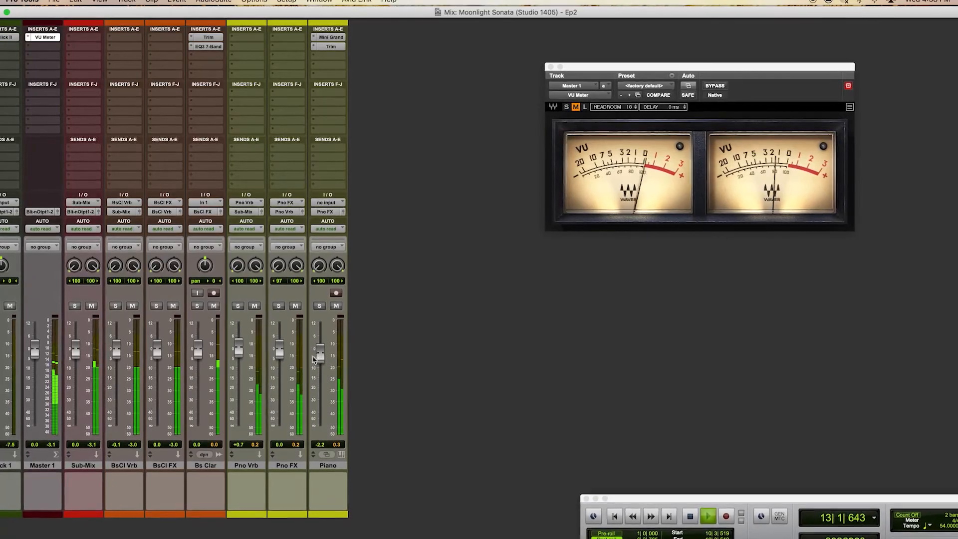
pyautogui.moveTo(195, 355); pyautogui.dragTo(195, 355)
pyautogui.moveTo(75, 351); pyautogui.dragTo(69, 375)
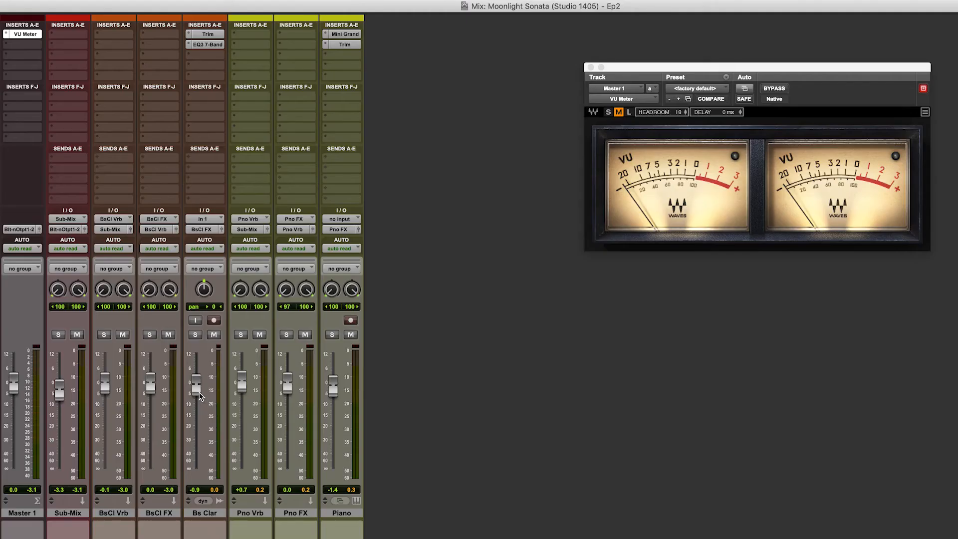
pyautogui.click(60, 396)
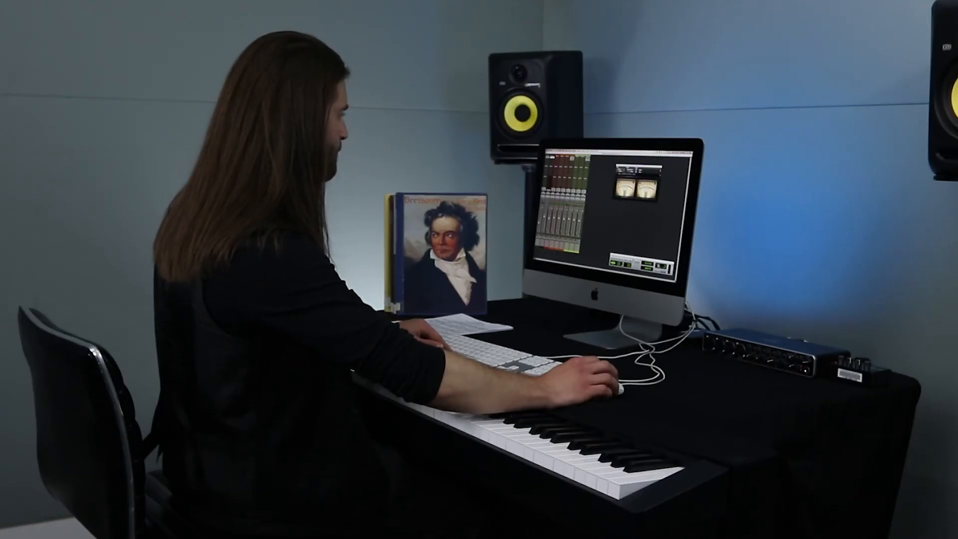
pyautogui.press('space')
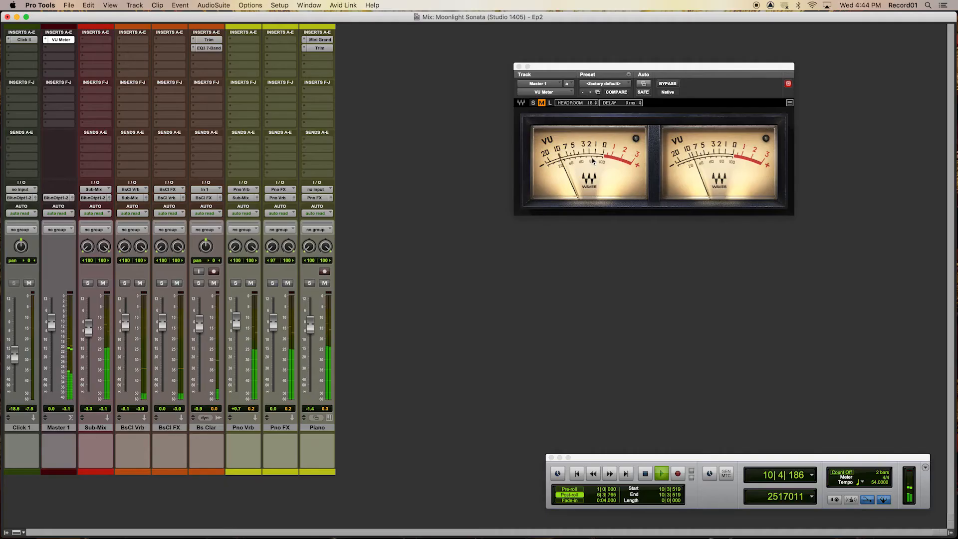